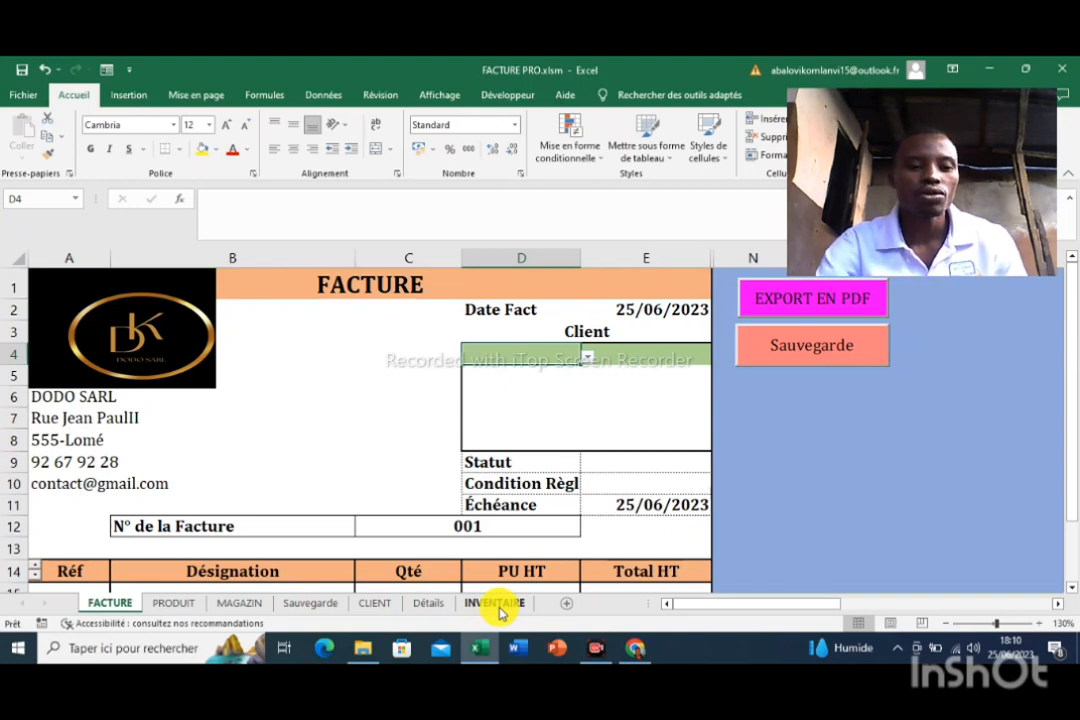
- Look through the column layouts of the MAGAZIN, Sauvegarde and Détails sheets
click(217, 610)
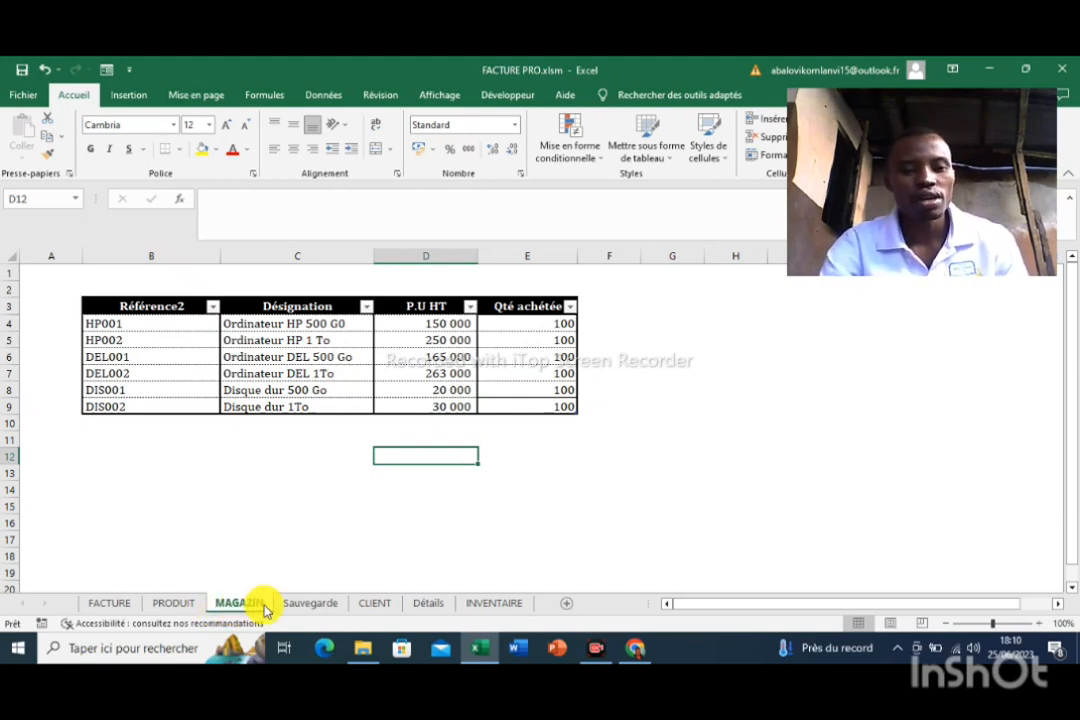
click(310, 603)
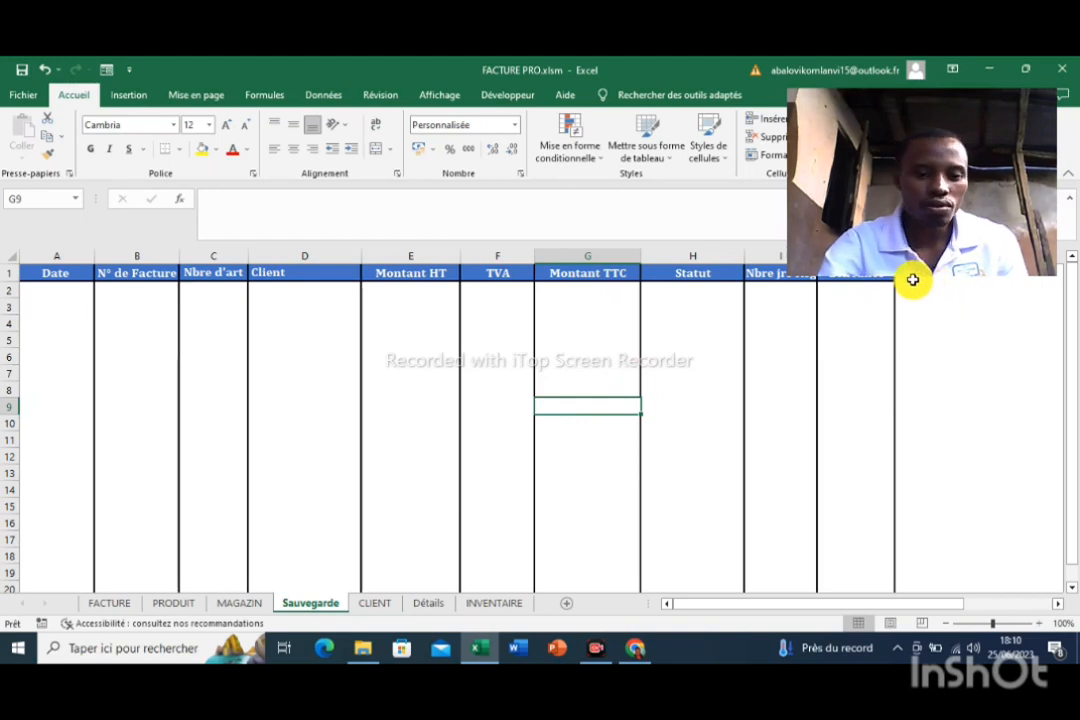
click(417, 605)
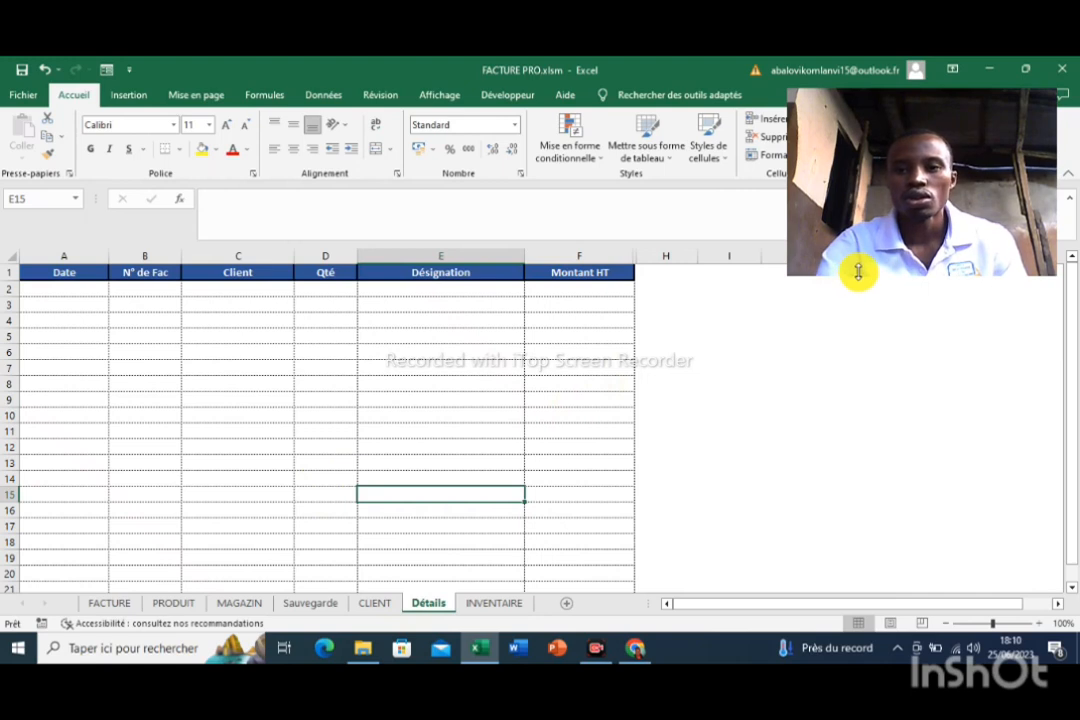
drag(858, 275, 858, 172)
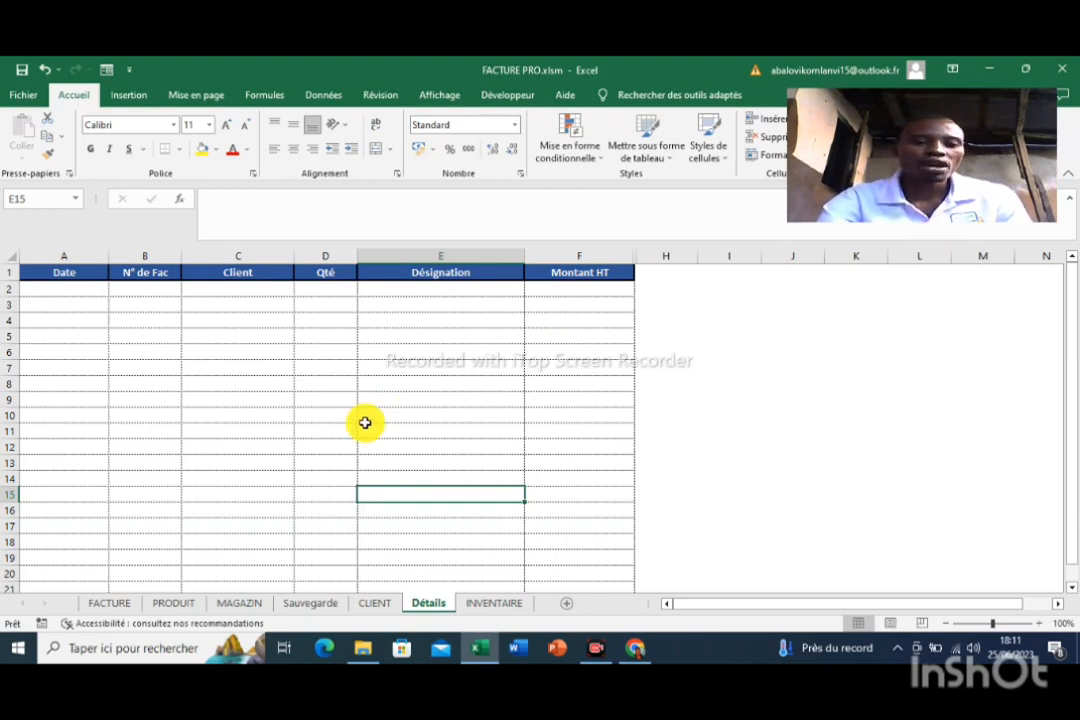
click(239, 475)
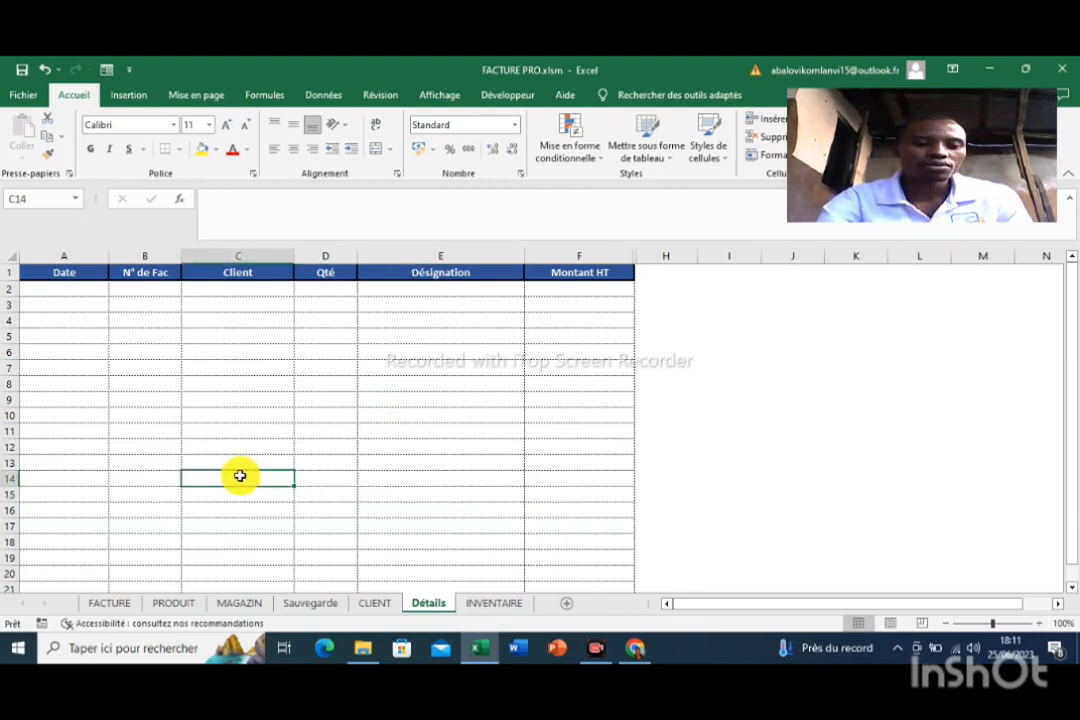
- On the FACTURE sheet, choose the first listed customer's name in the client cell D4
click(110, 603)
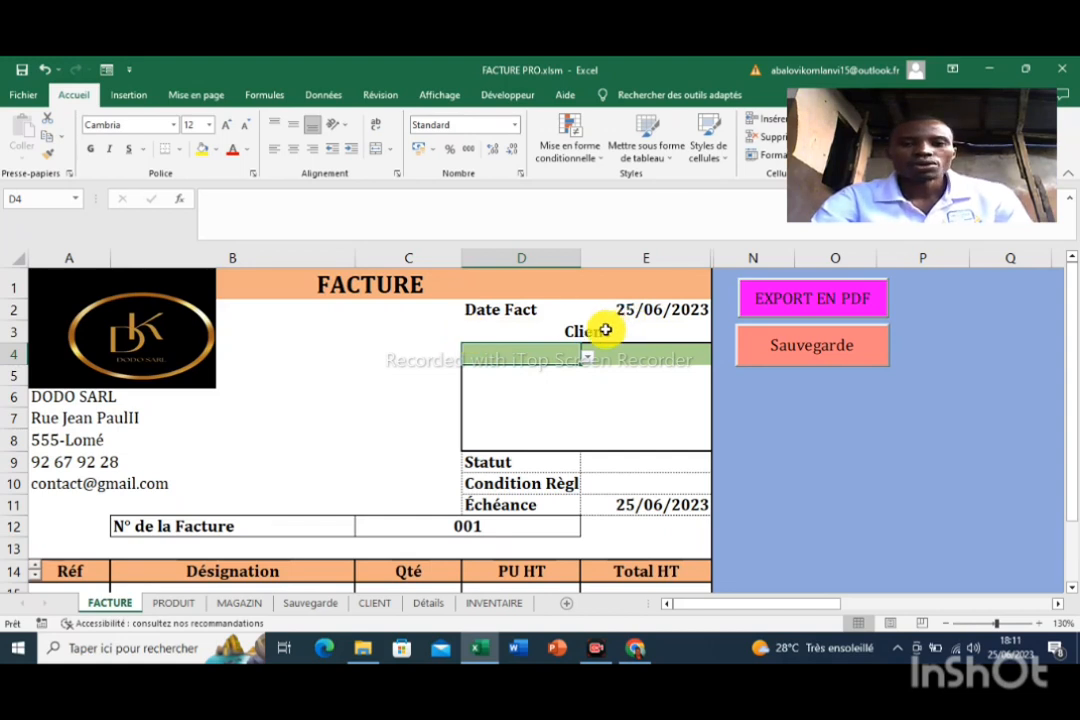
click(593, 362)
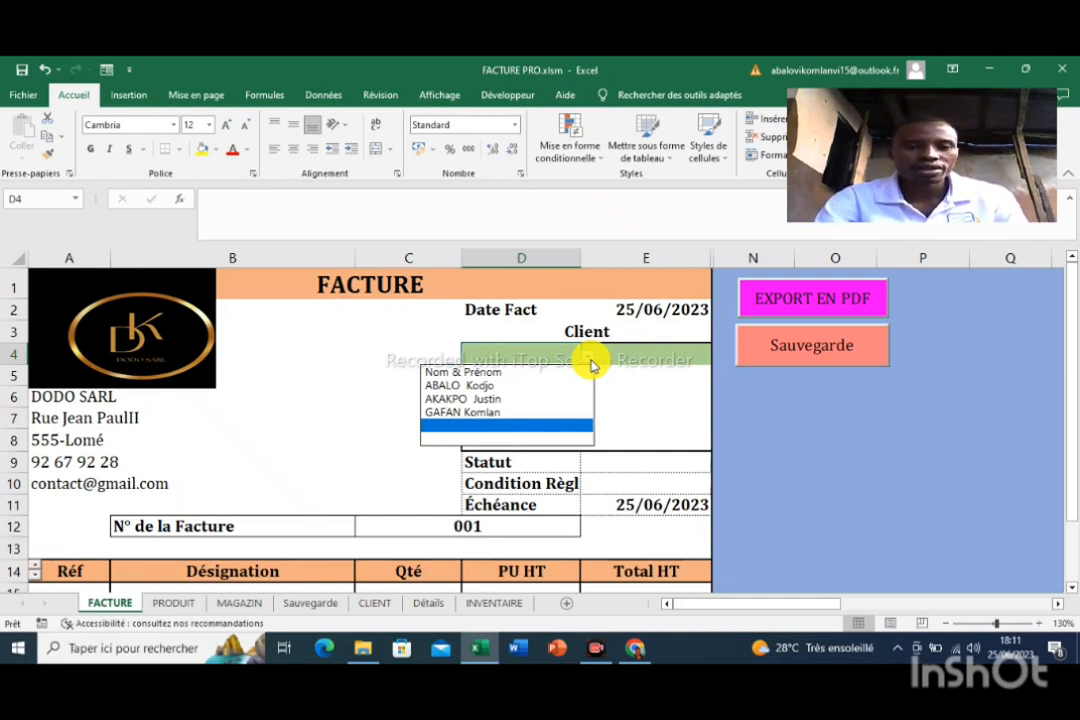
key(Escape)
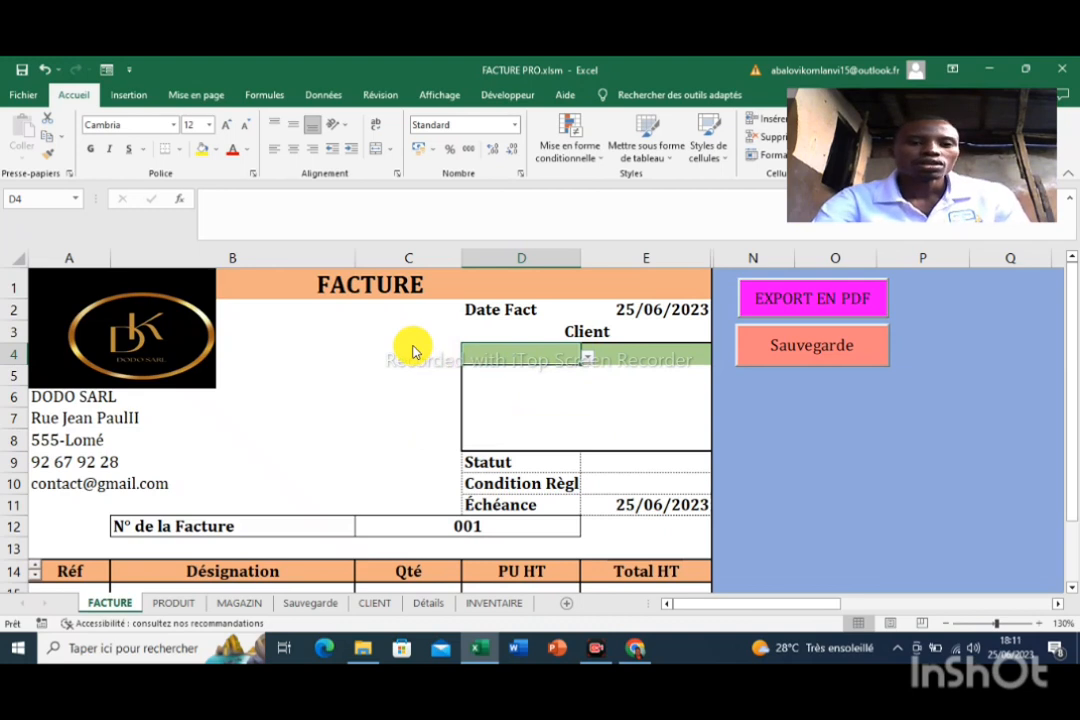
click(589, 358)
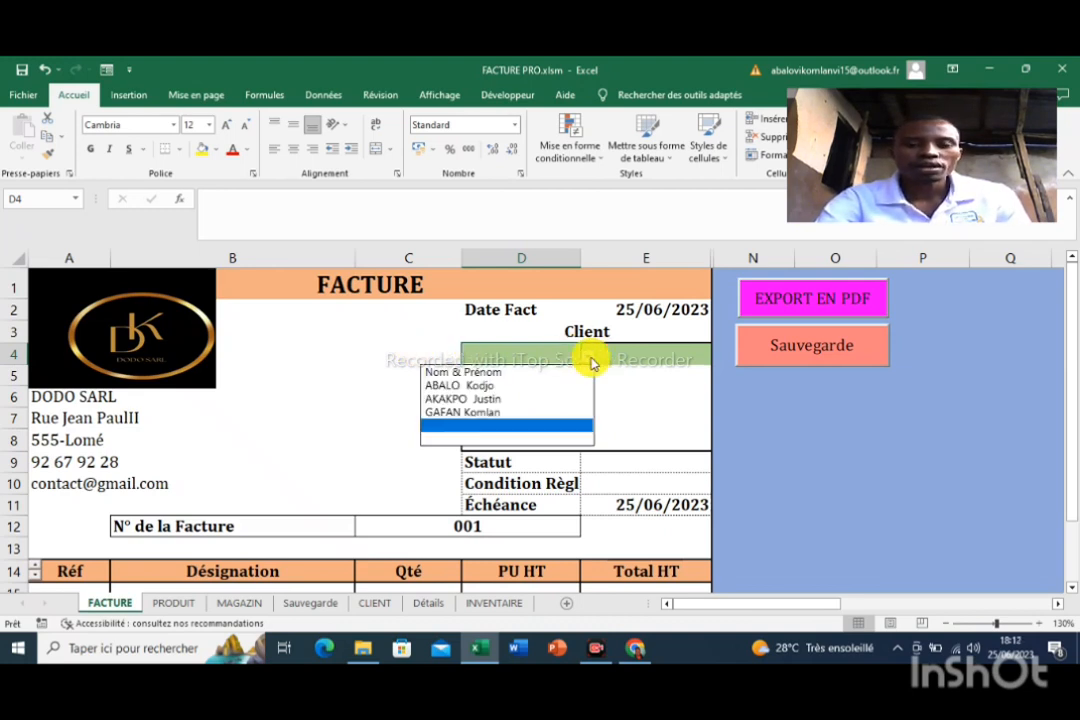
click(489, 386)
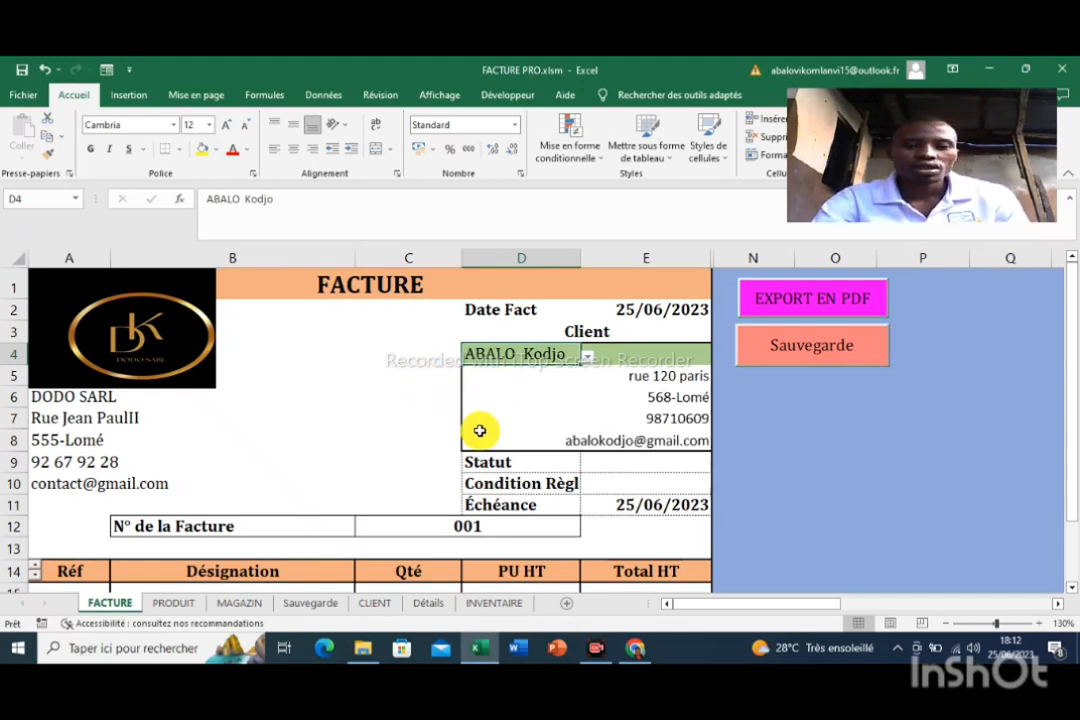
- Set the invoice's Statut to Paiement partiel and its payment condition to 30Jours
click(622, 465)
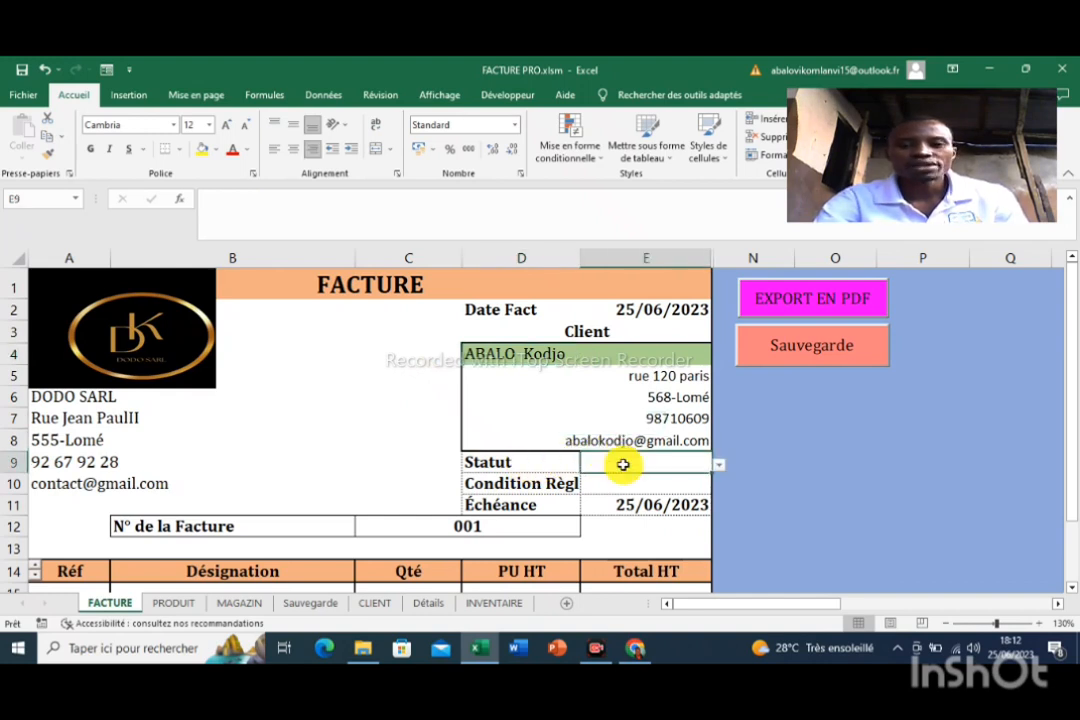
click(719, 465)
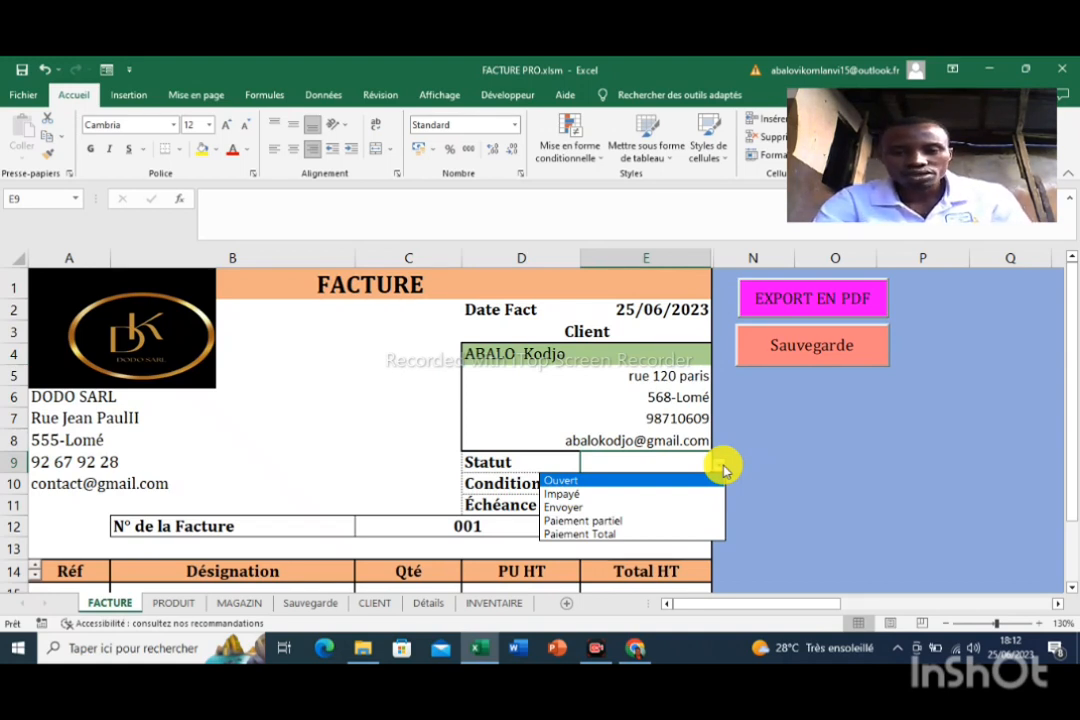
click(623, 521)
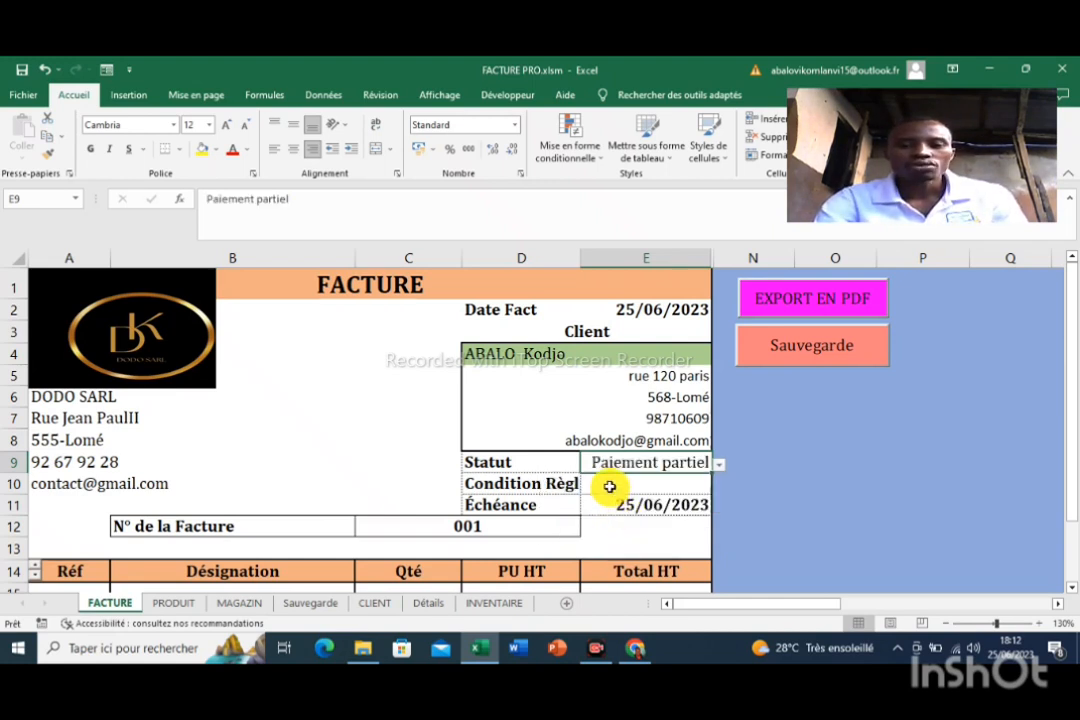
click(609, 487)
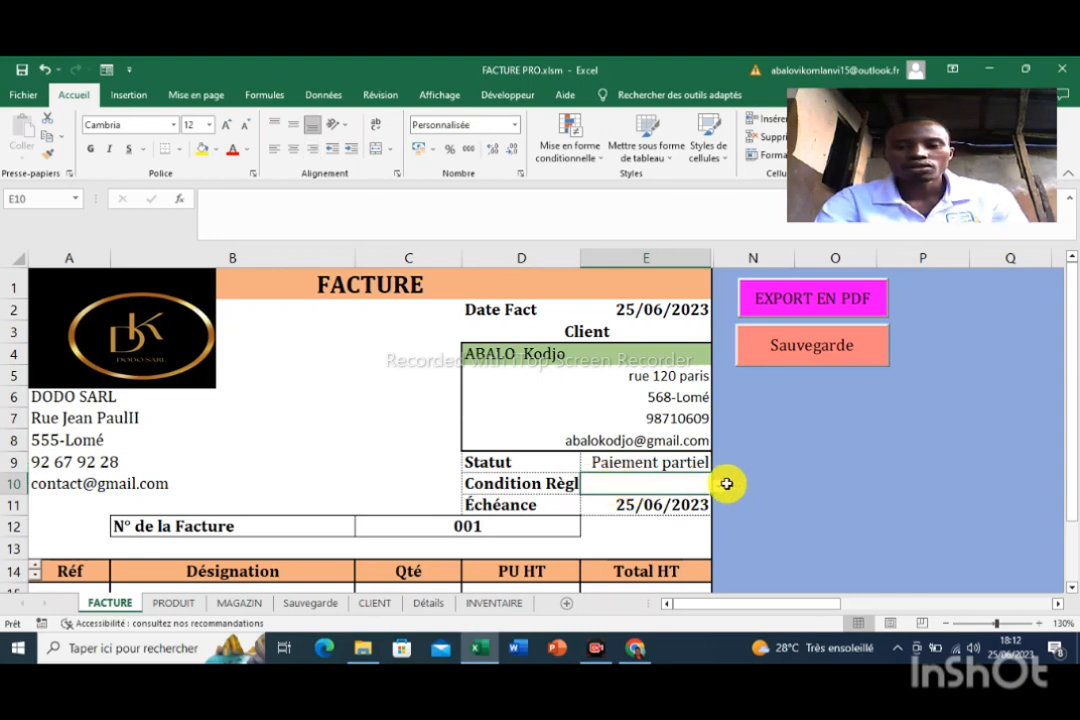
click(720, 488)
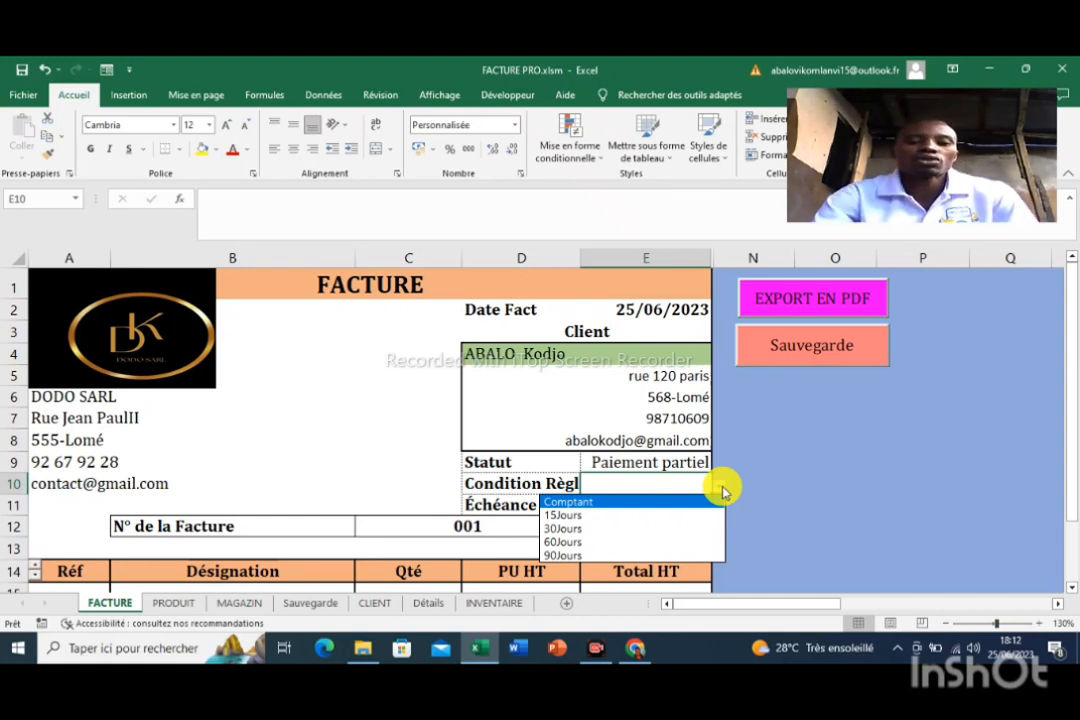
click(600, 531)
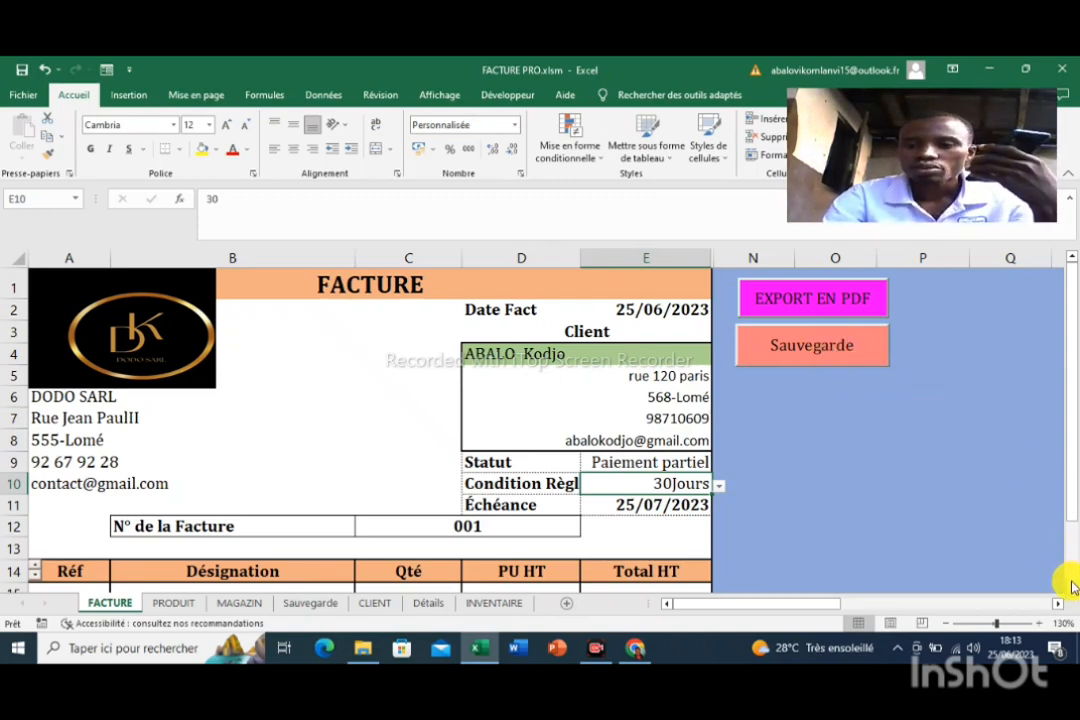
- Choose product references HP001 in row 15 and HP002 in row 16 of the invoice's item table
scroll(1072, 590, down, 6)
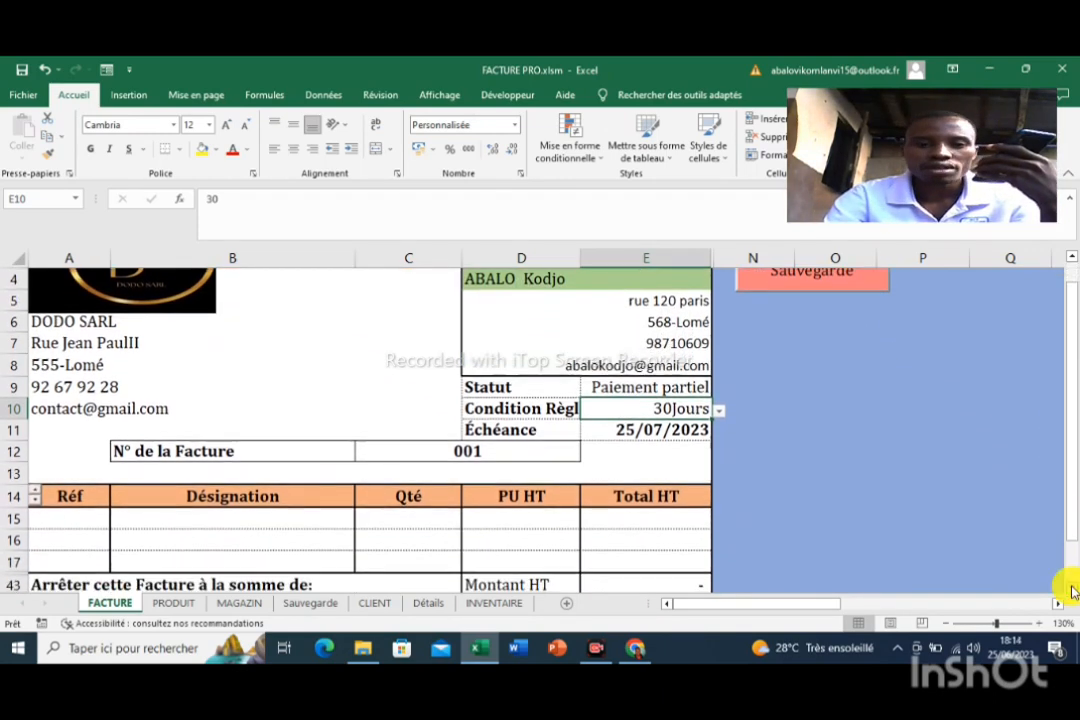
scroll(682, 506, down, 1)
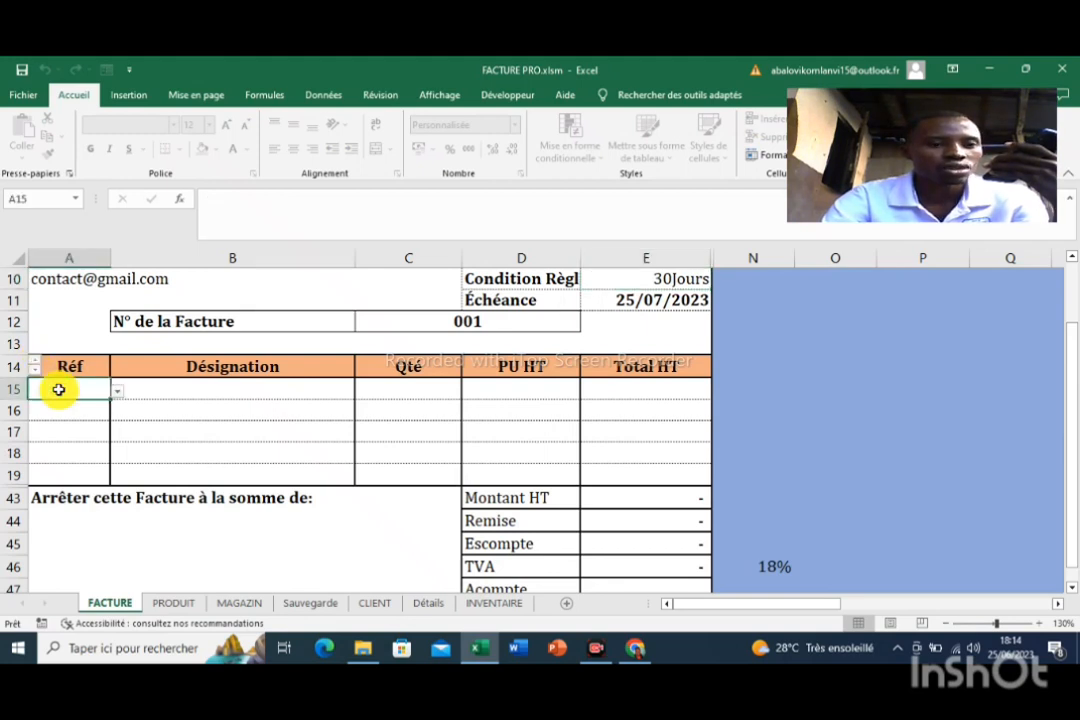
click(119, 392)
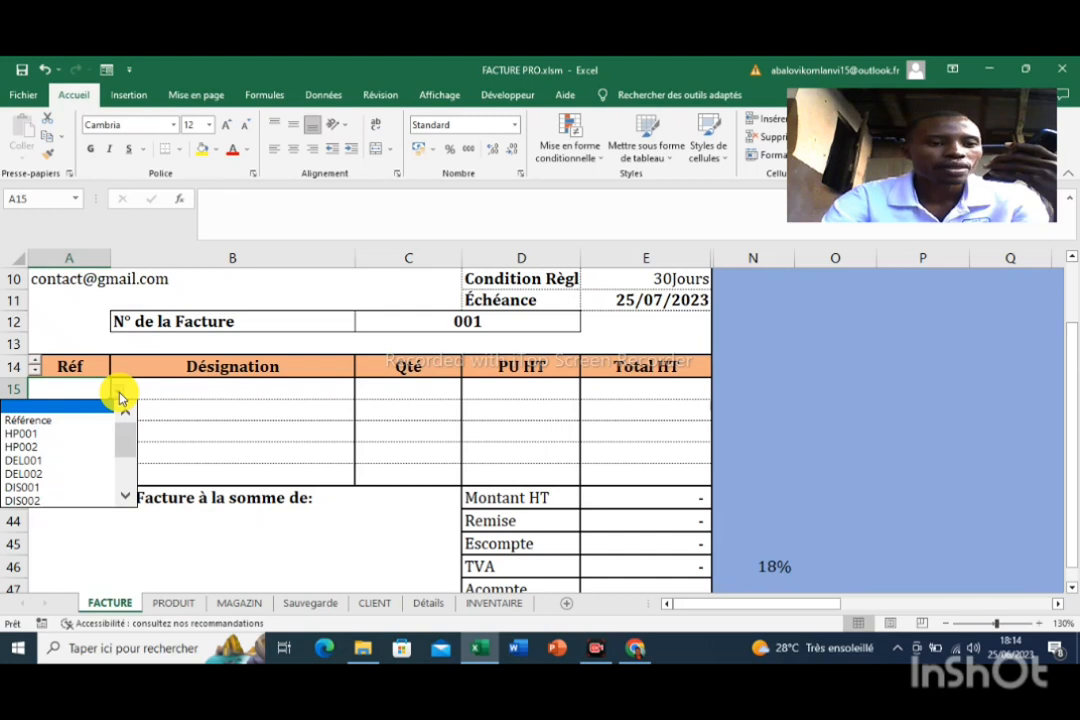
click(49, 438)
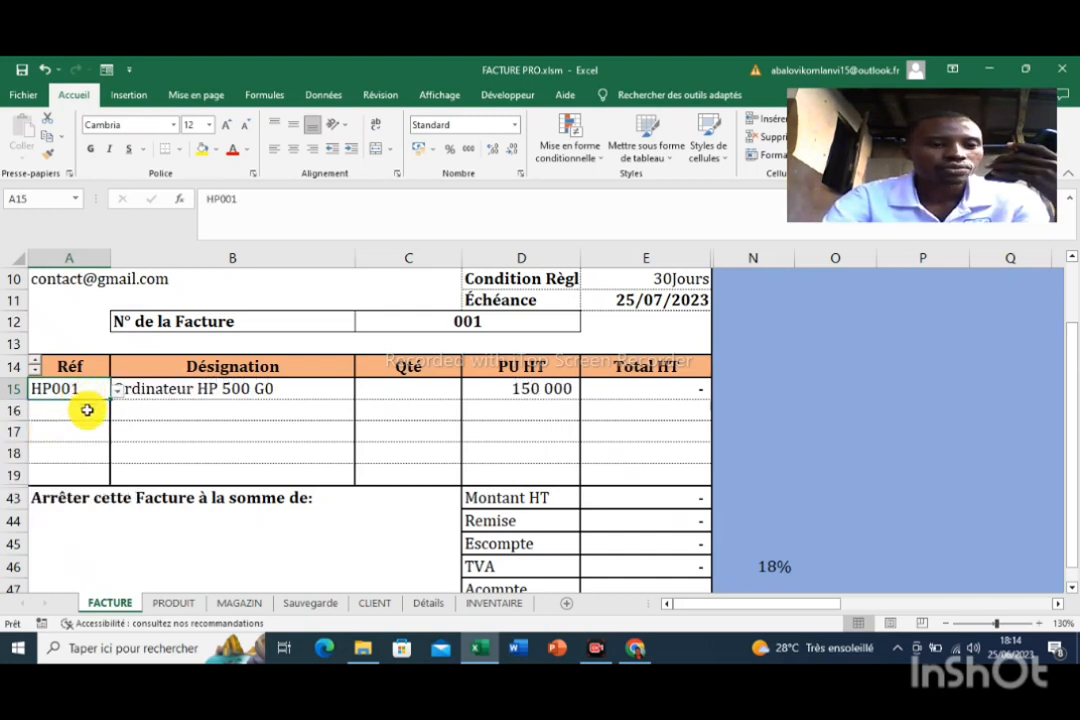
click(87, 410)
click(116, 414)
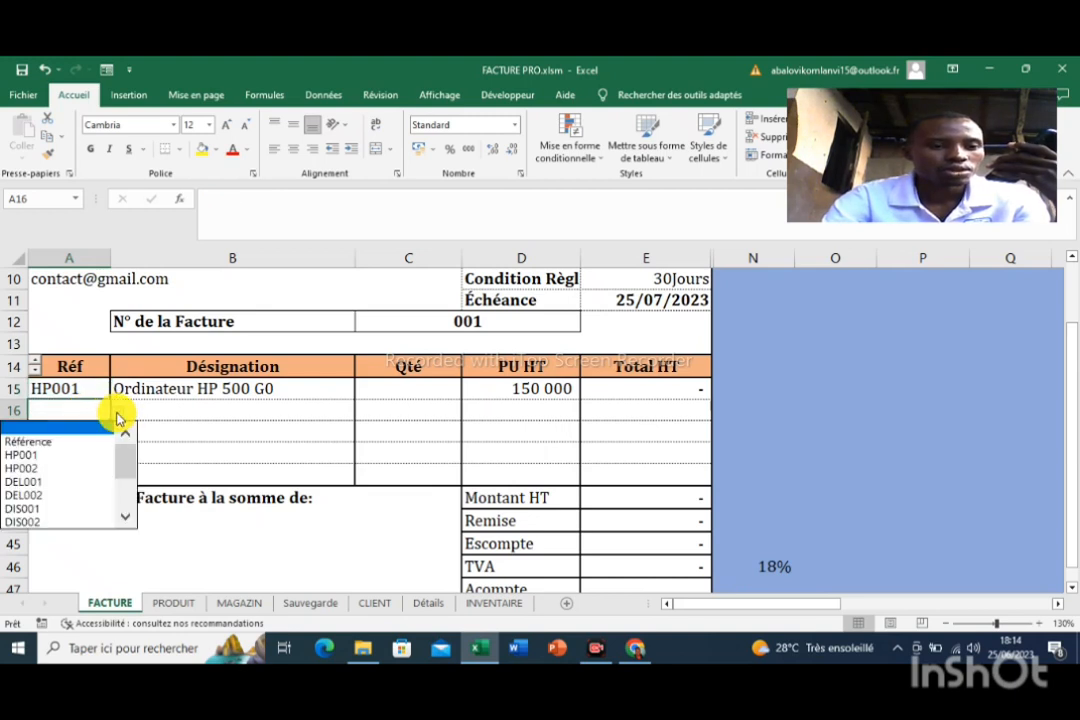
click(52, 468)
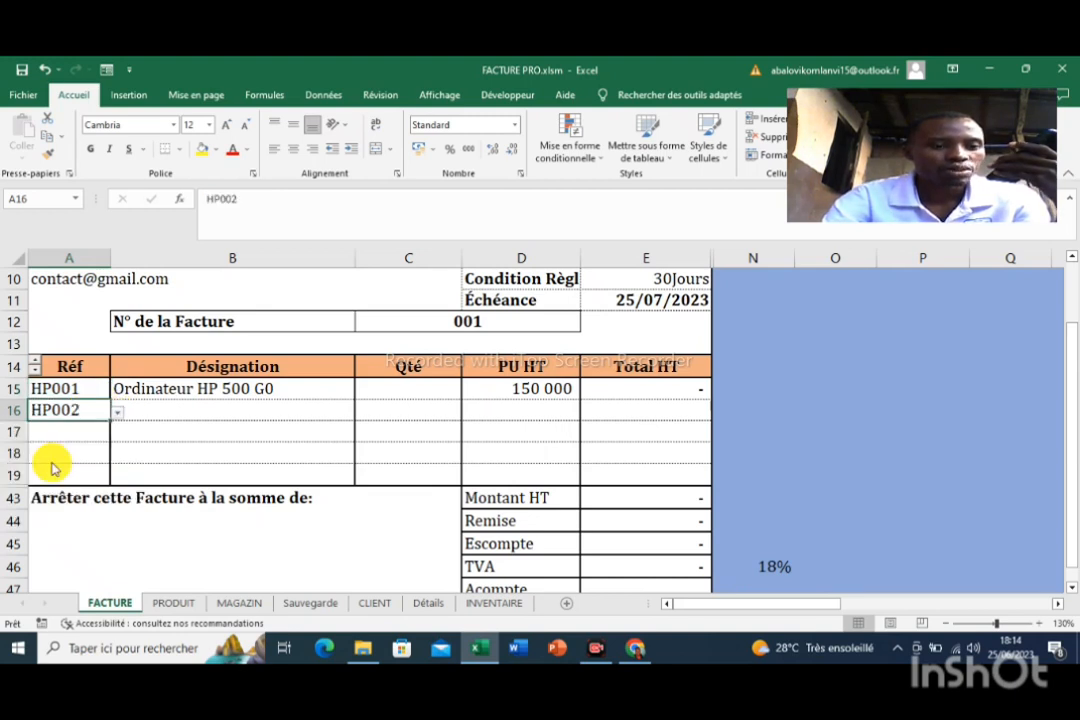
- Choose product references DEL002 in row 17 and DEL001 in row 18 of the item table
click(63, 428)
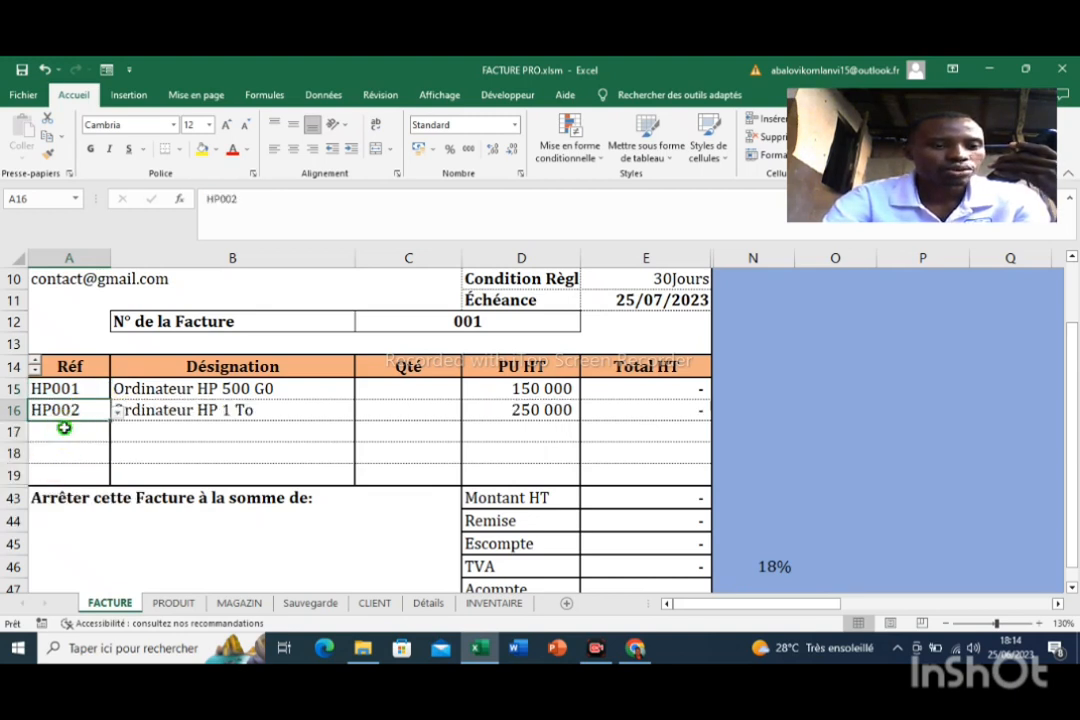
click(117, 433)
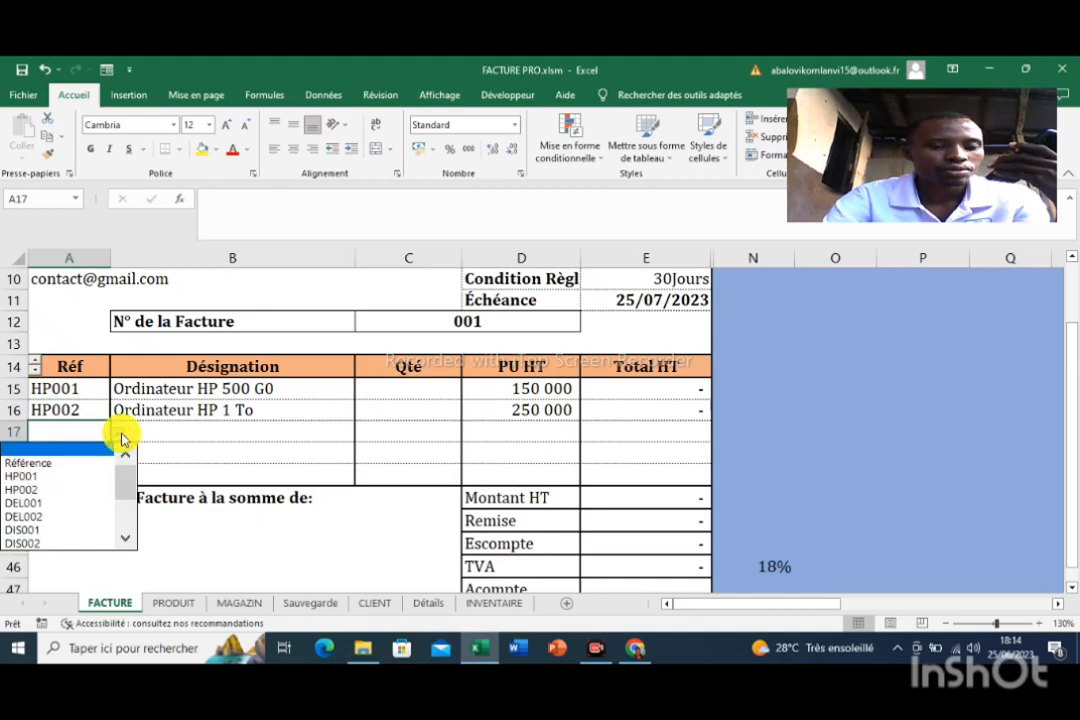
click(46, 517)
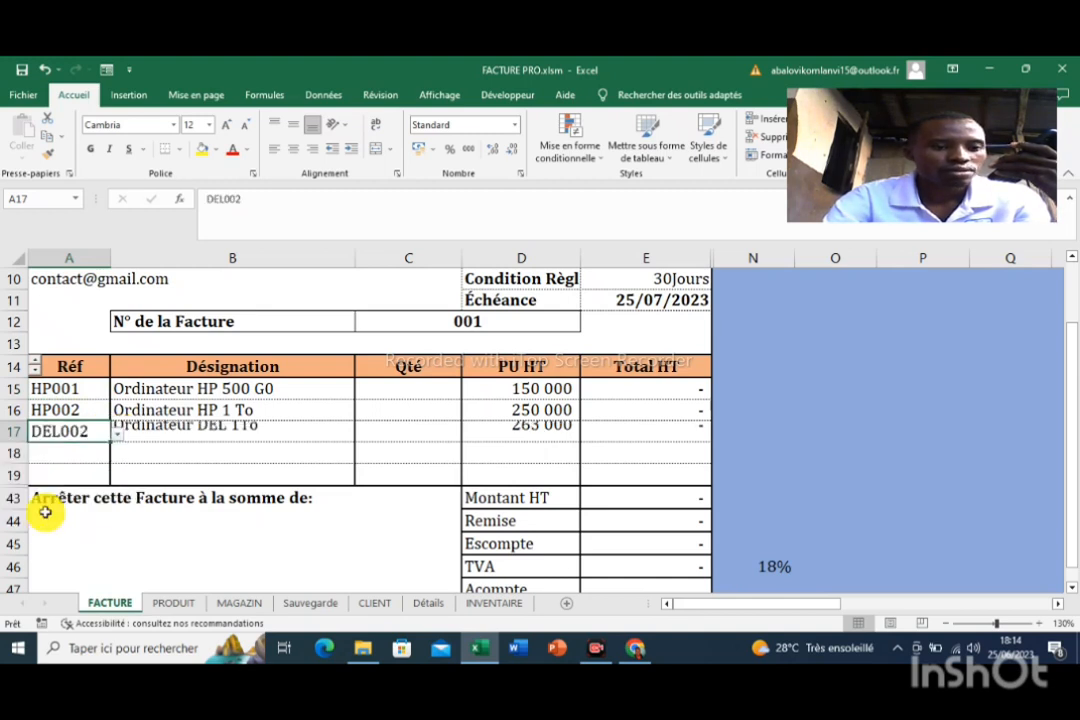
click(65, 455)
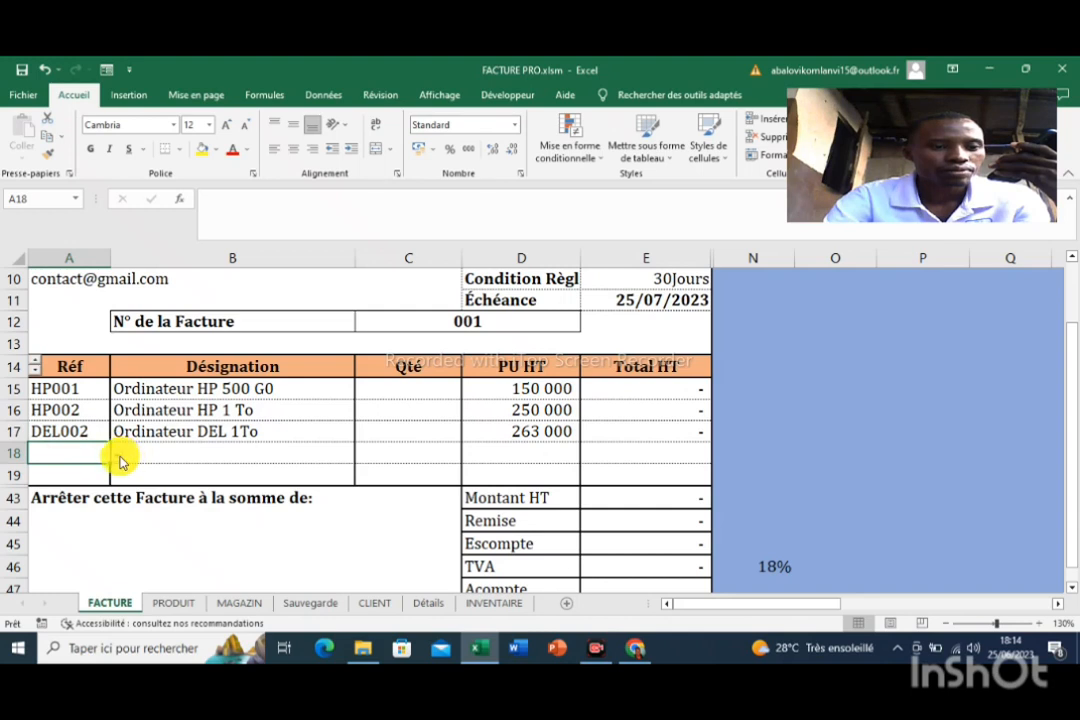
click(117, 454)
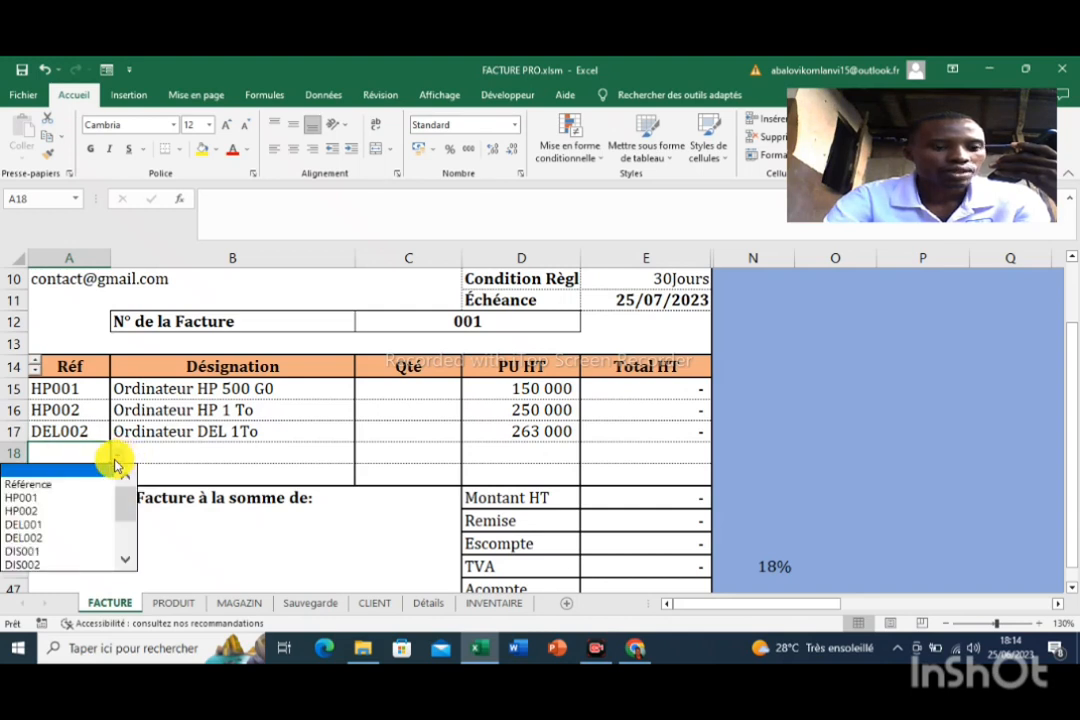
click(45, 524)
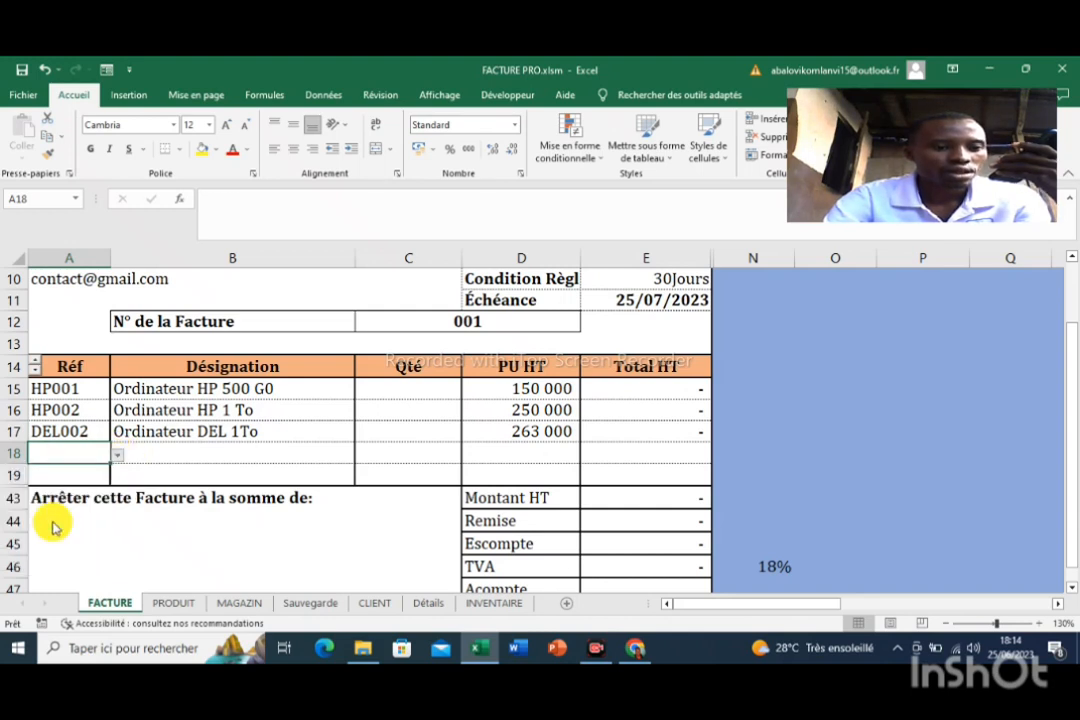
- Choose product reference DIS002 in row 19 of the item table
click(65, 472)
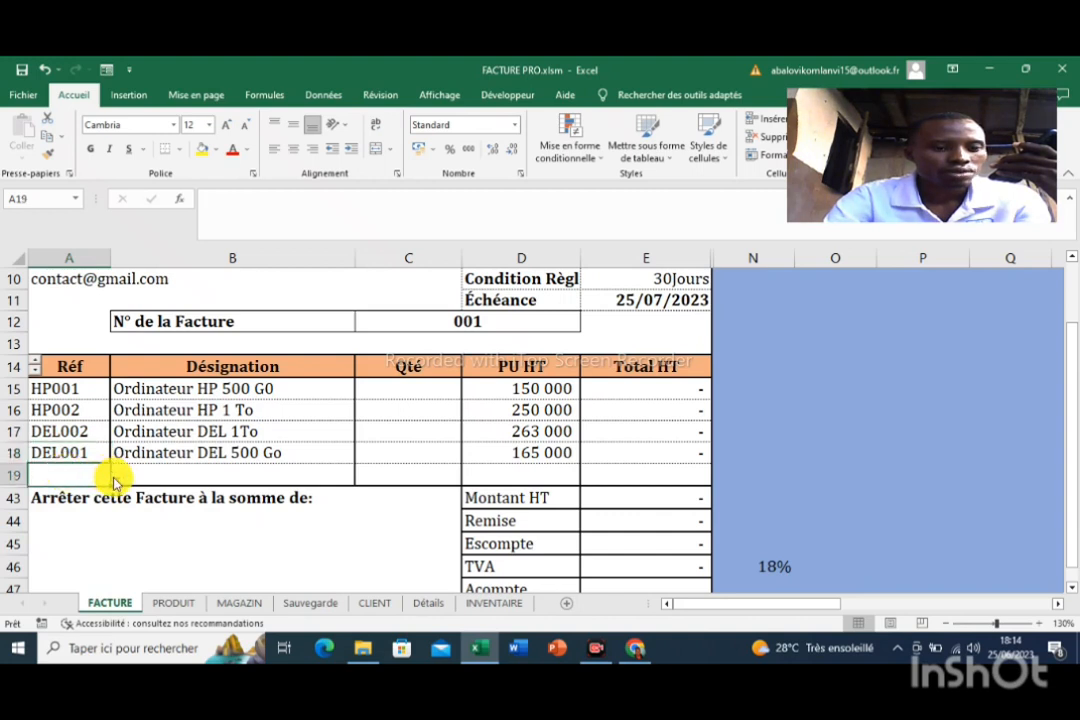
click(115, 477)
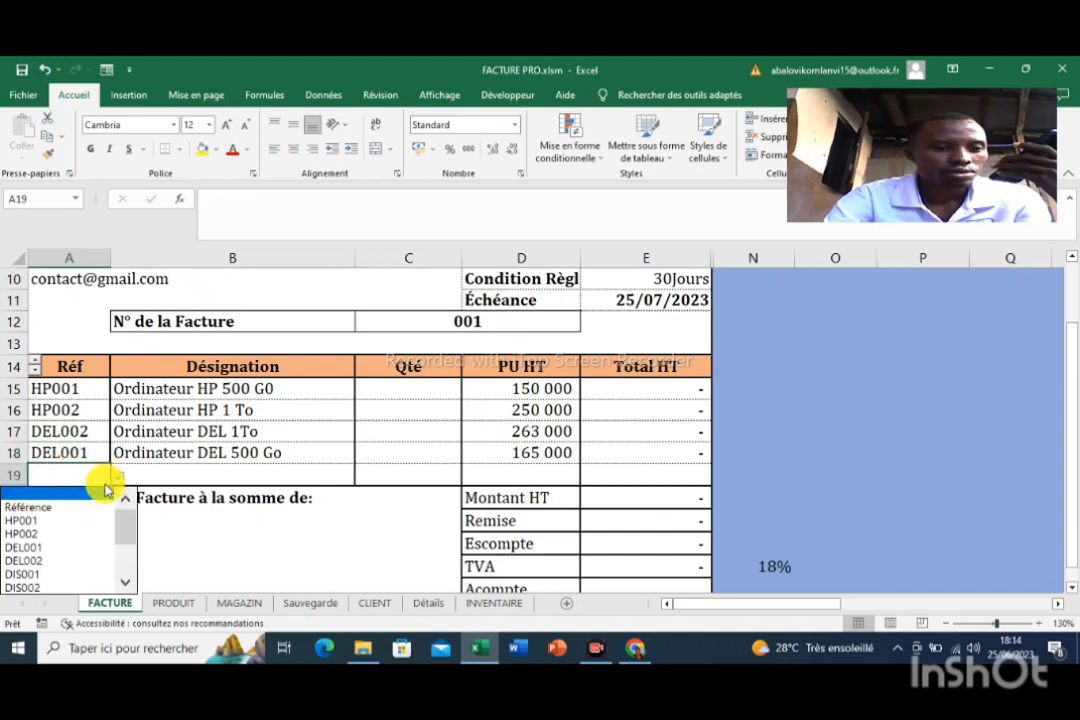
click(48, 587)
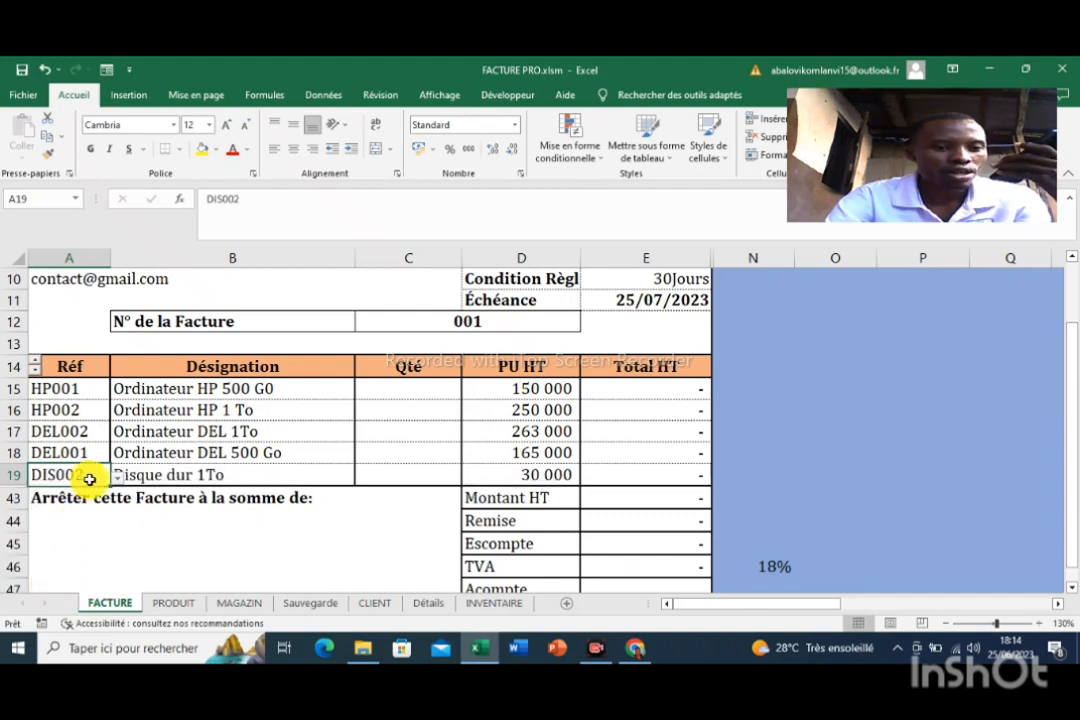
- Reveal row 20 of the invoice's item table and choose product reference DIS001 in it
click(38, 365)
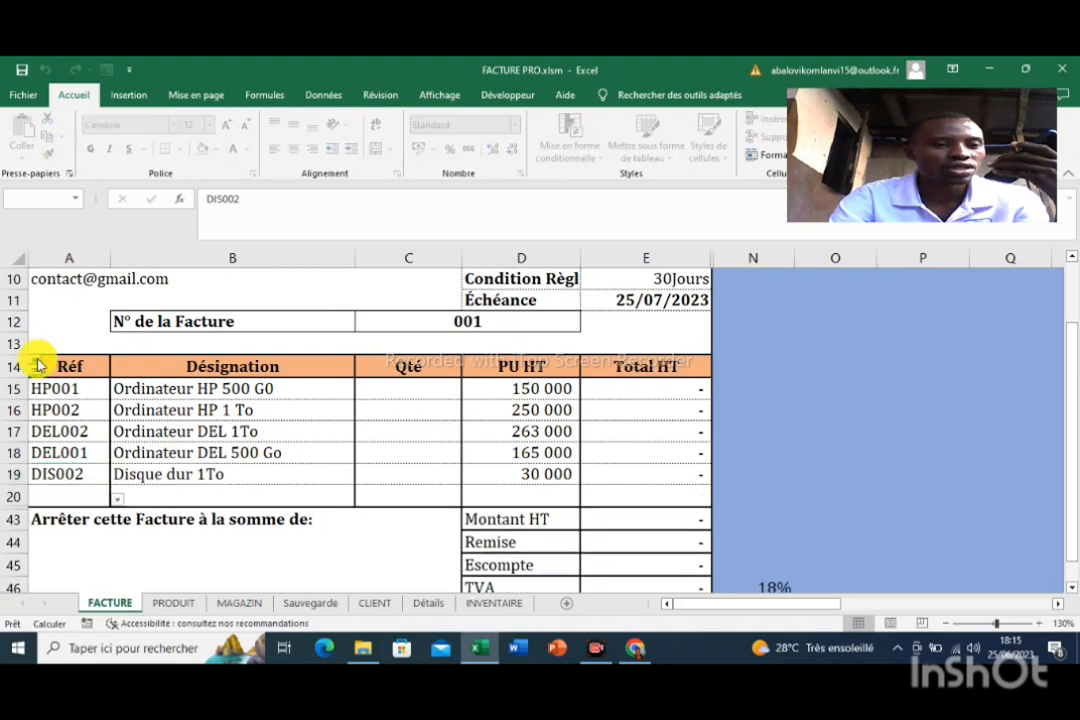
click(73, 498)
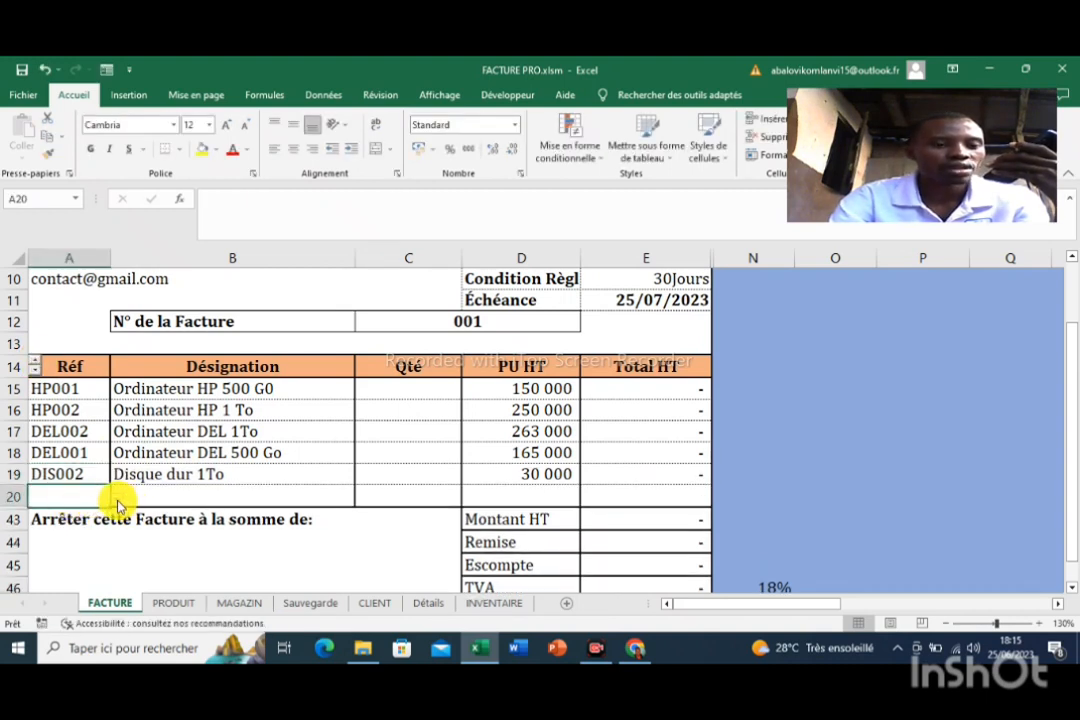
click(117, 502)
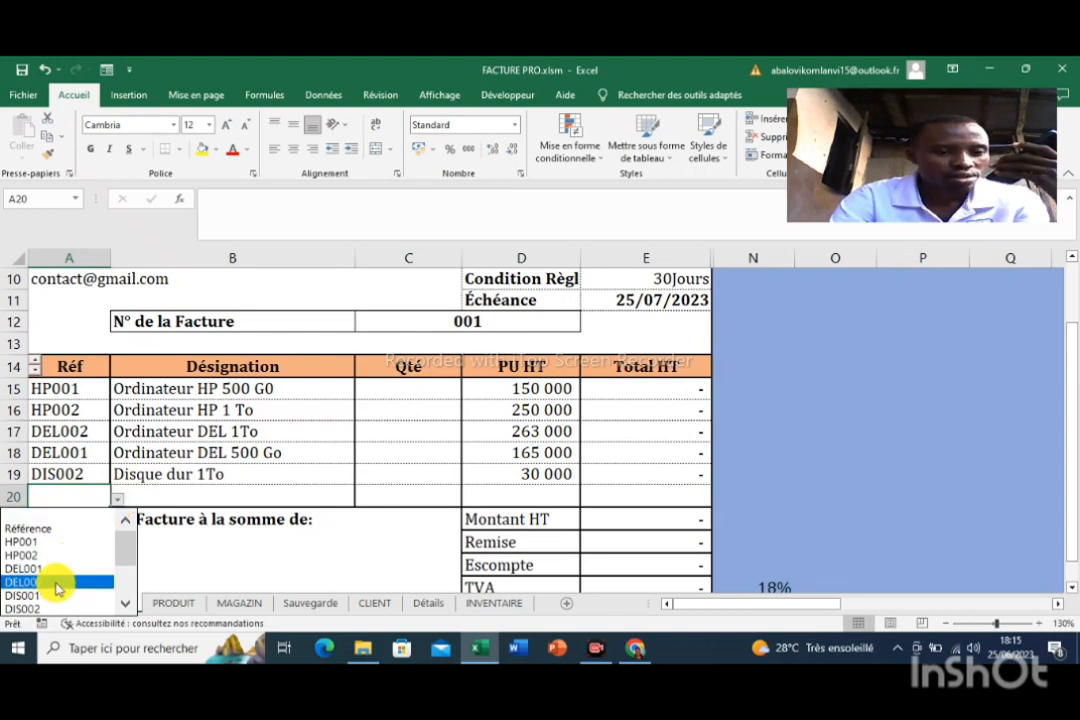
click(126, 604)
click(127, 605)
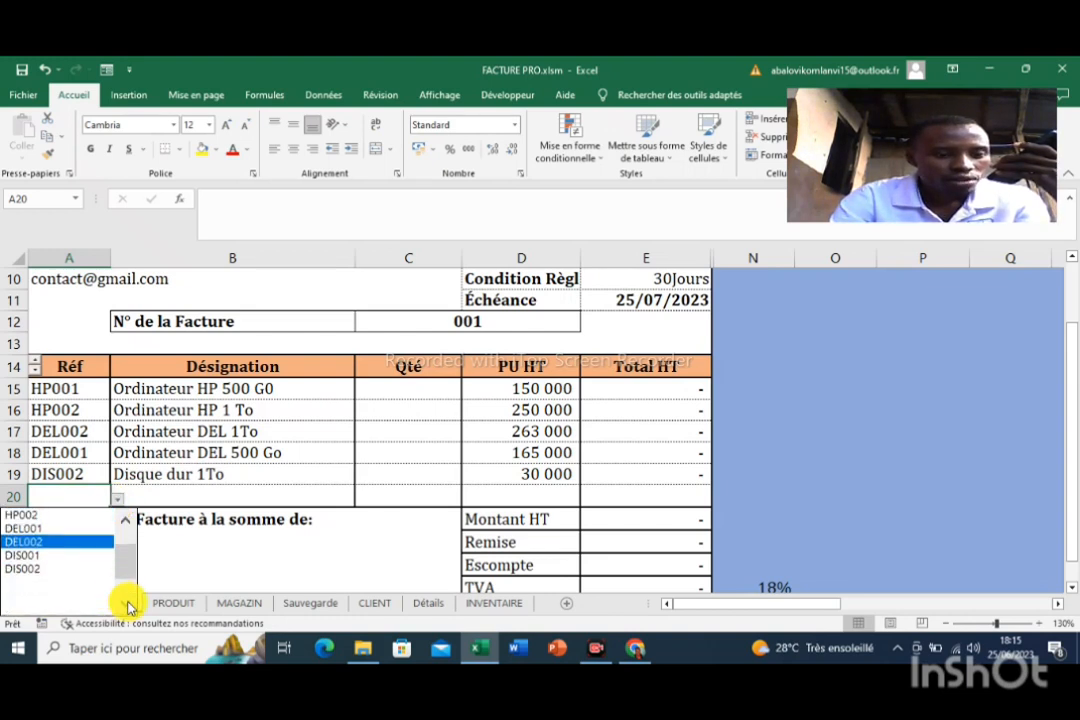
click(72, 556)
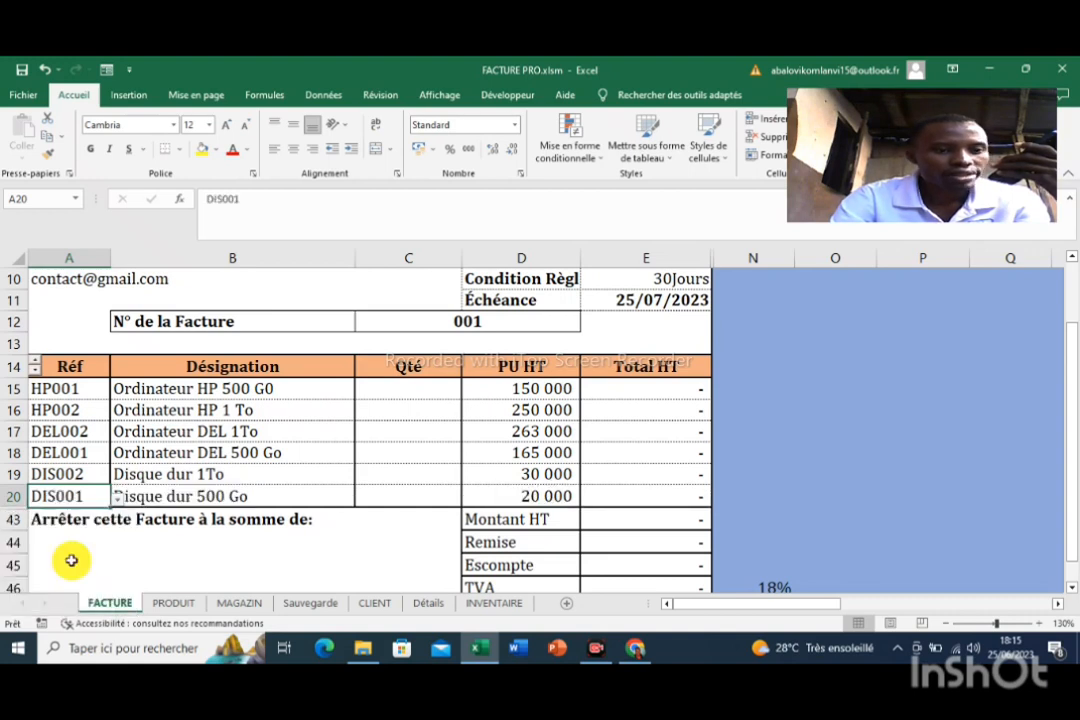
- Enter a quantity of 10 for items HP001, HP002 and DEL002 in rows 15 to 17
click(379, 389)
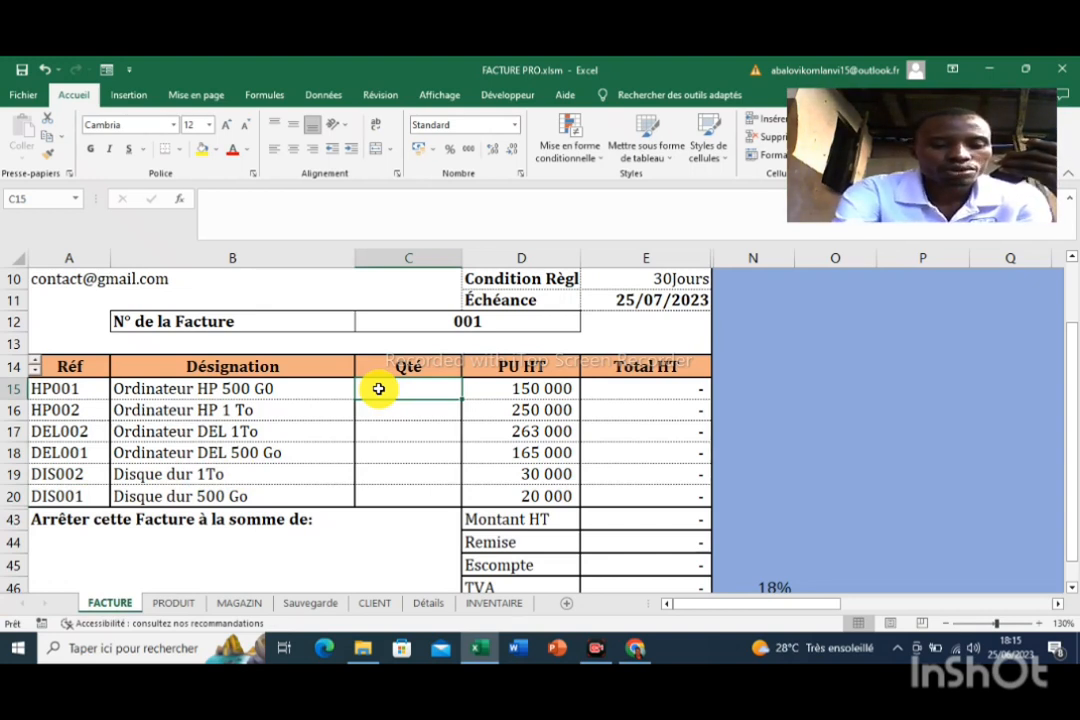
text(10)
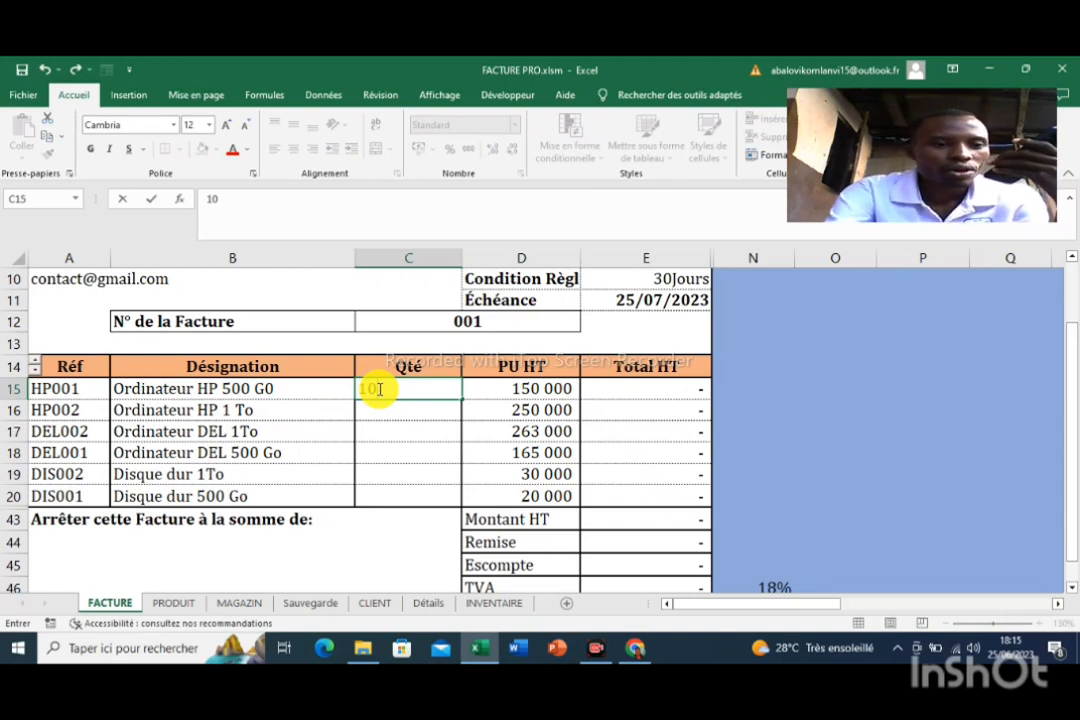
key(Return)
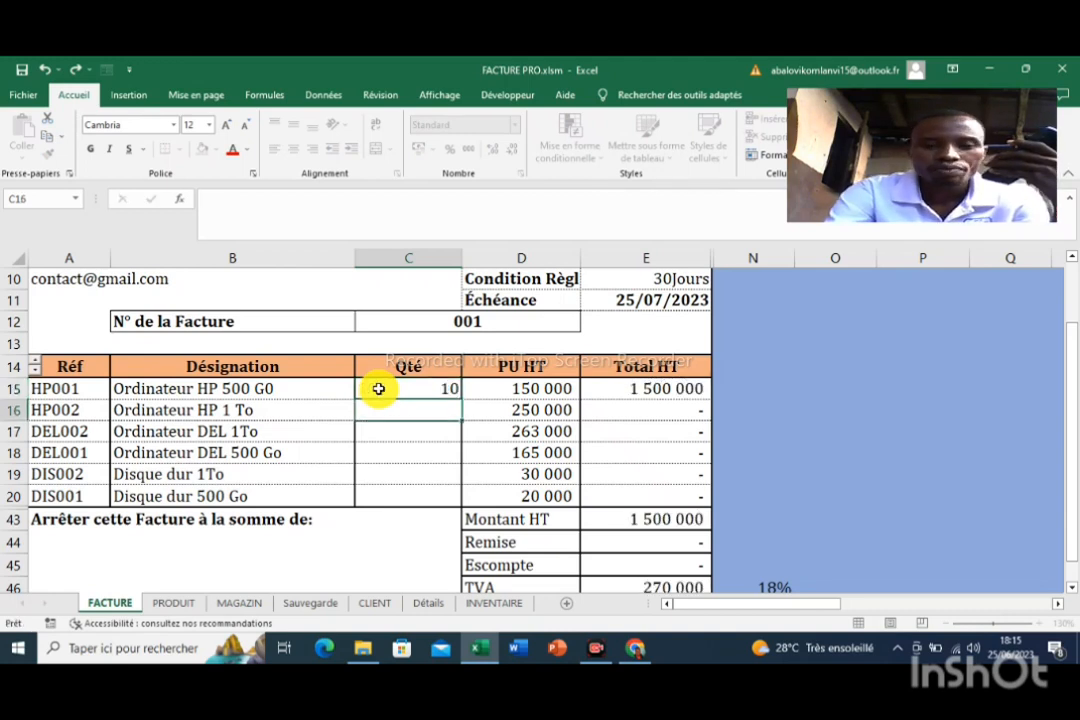
text(1)
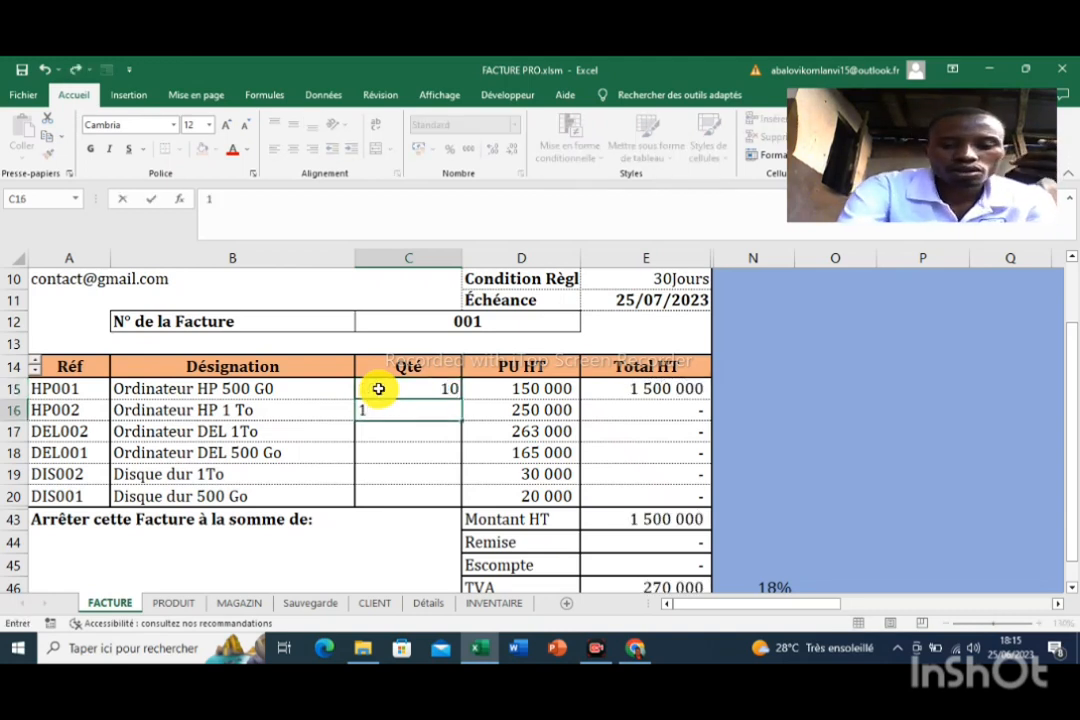
text(0)
key(Return)
text(1)
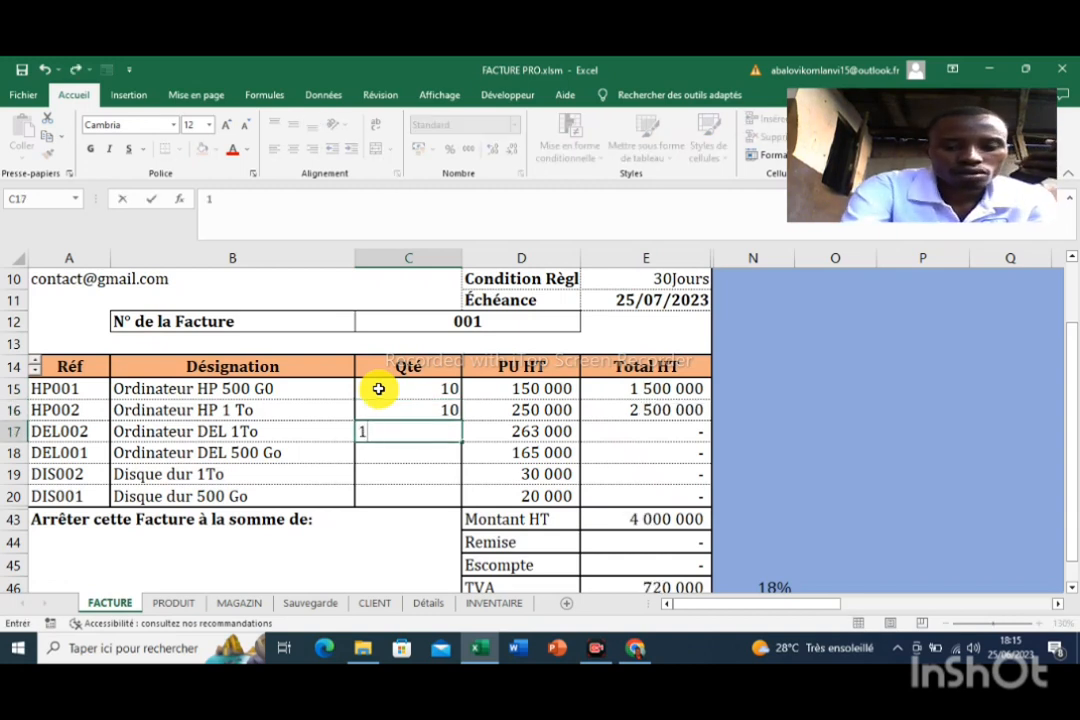
text(0)
key(Return)
- Enter a quantity of 10 for items DEL001, DIS002 and DIS001 in rows 18 to 20
text(1)
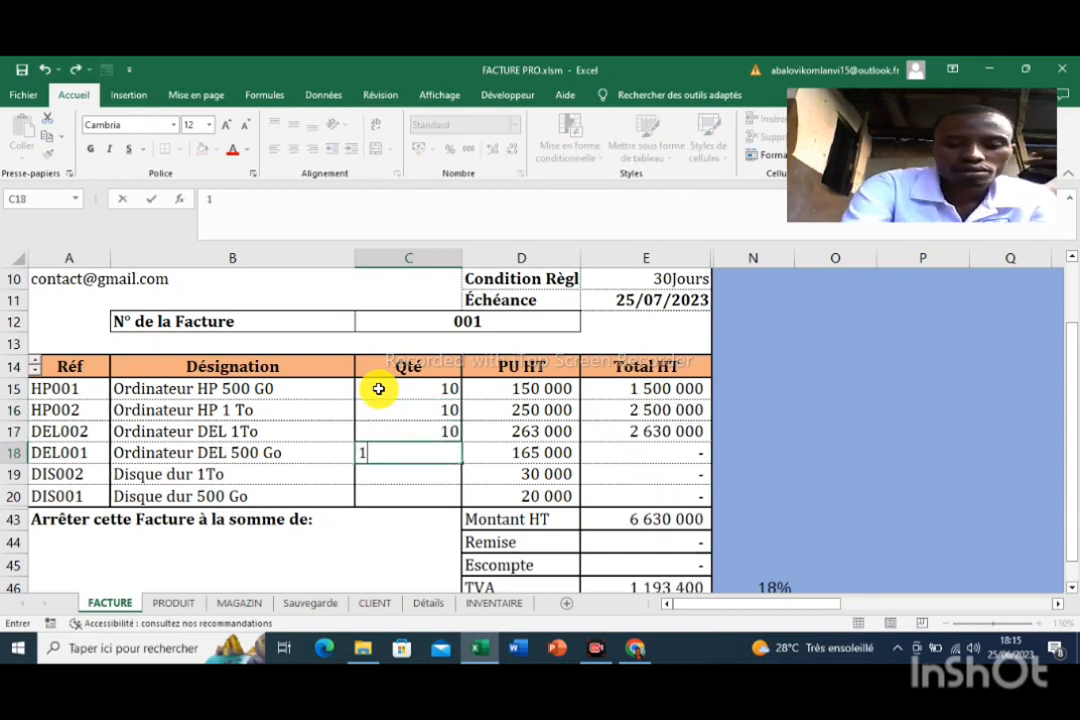
text(0)
key(Return)
text(1)
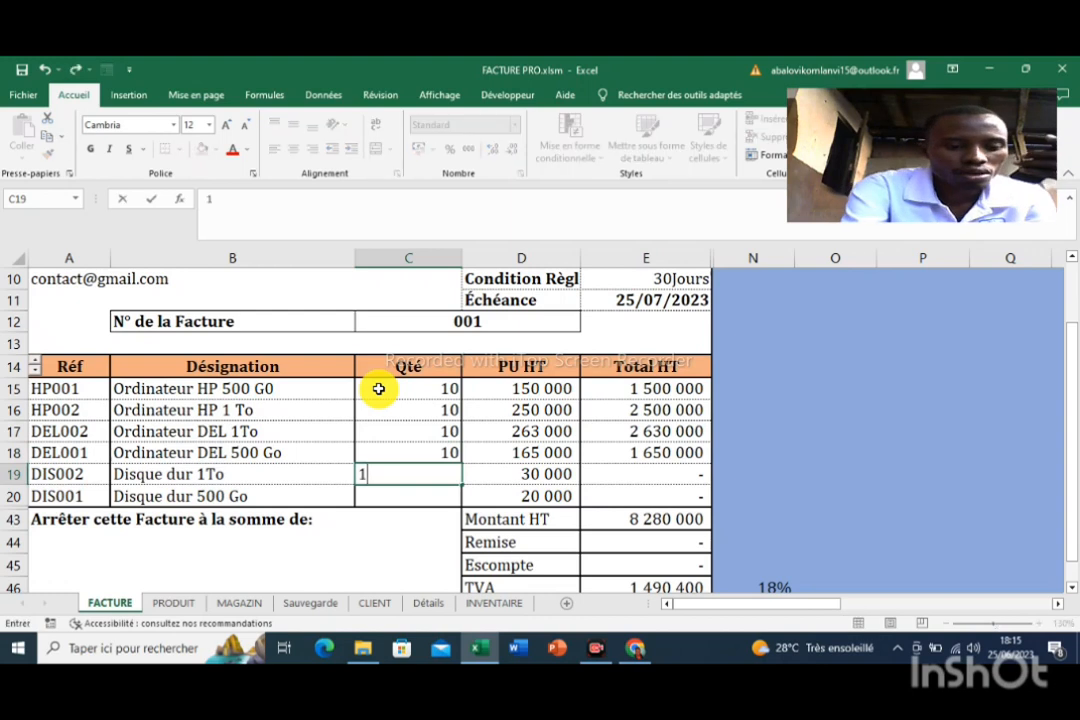
text(0)
key(Return)
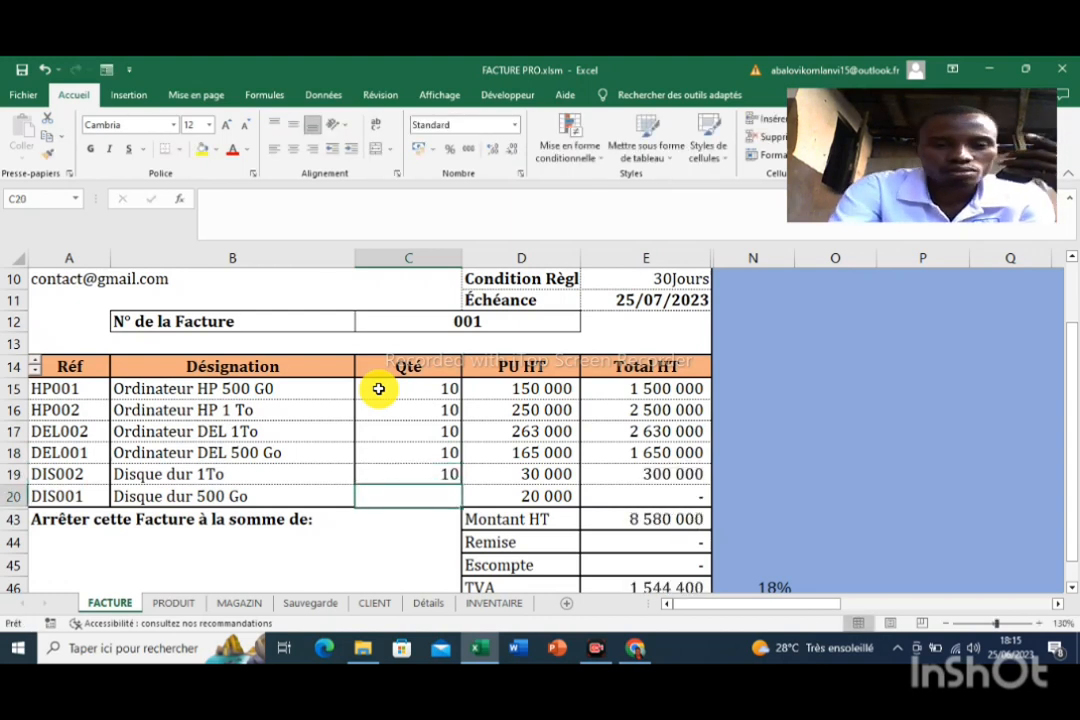
text(10)
key(Return)
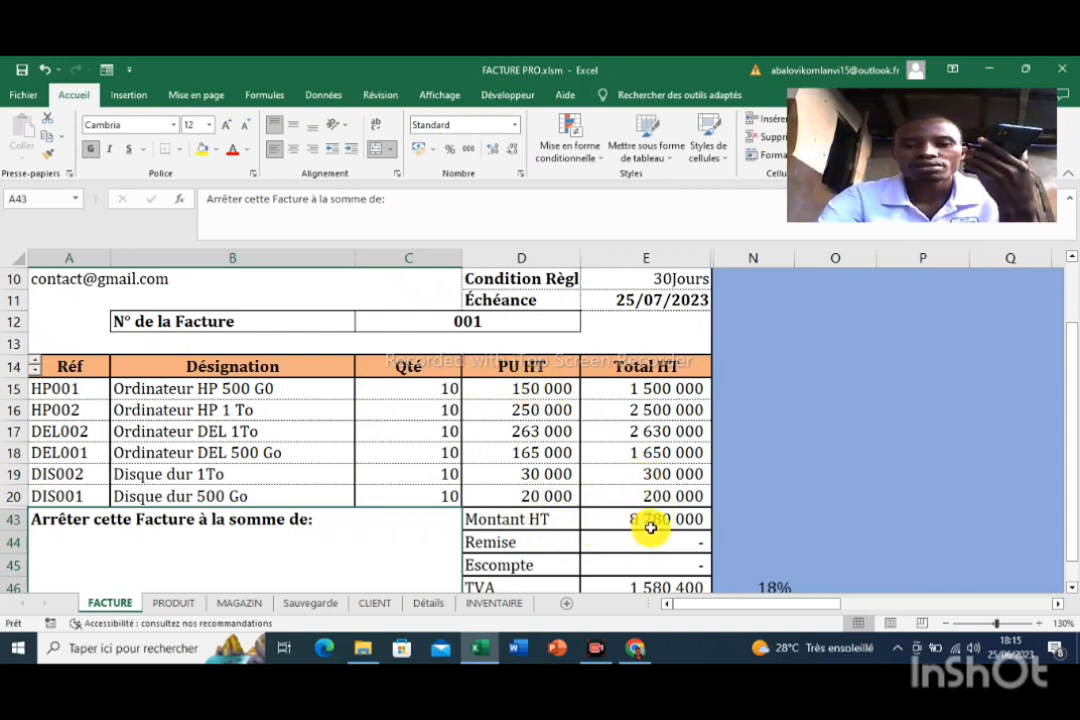
- Set the invoice's Remise rate to 5% and its Escompte rate to 2% in column N
click(722, 544)
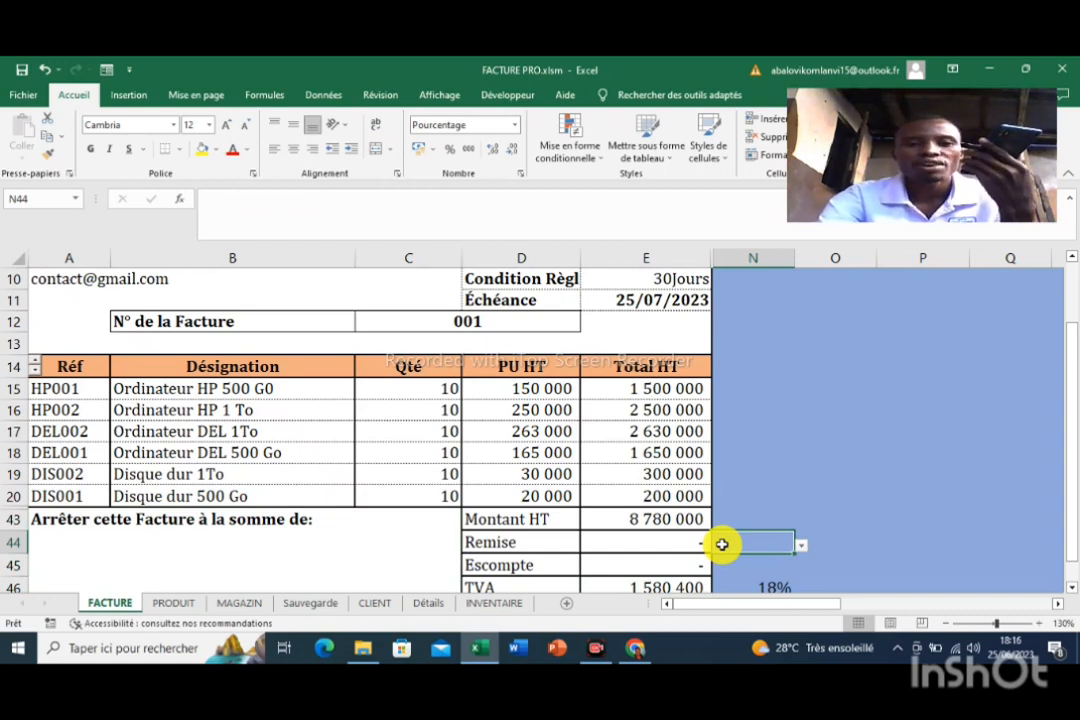
click(800, 548)
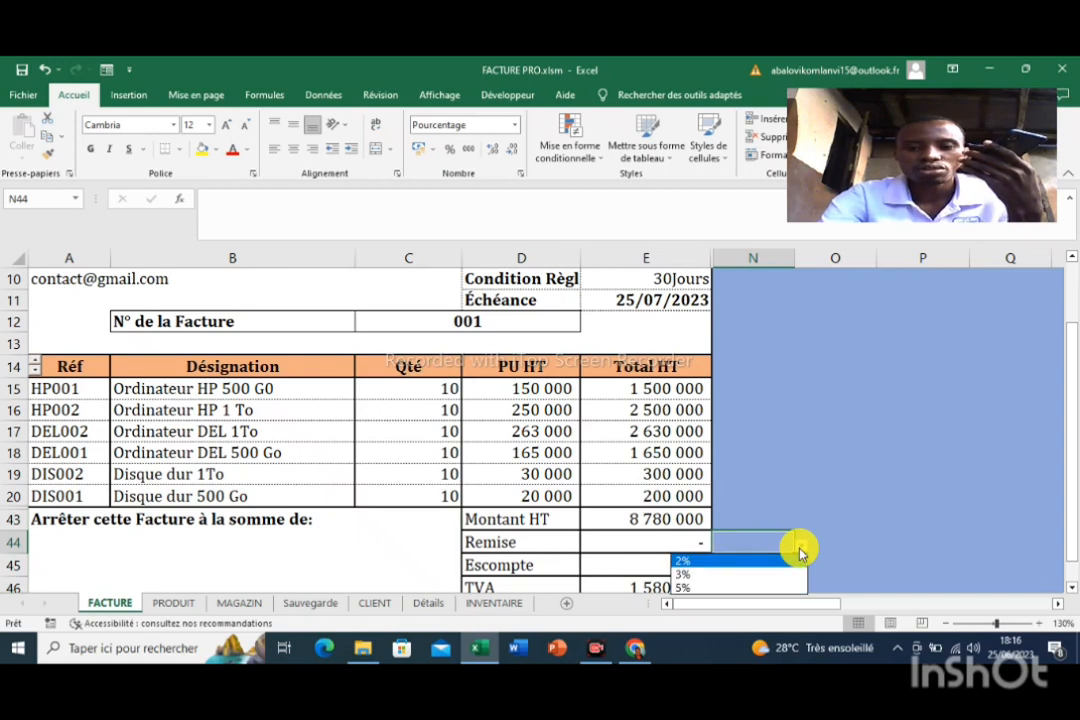
click(704, 589)
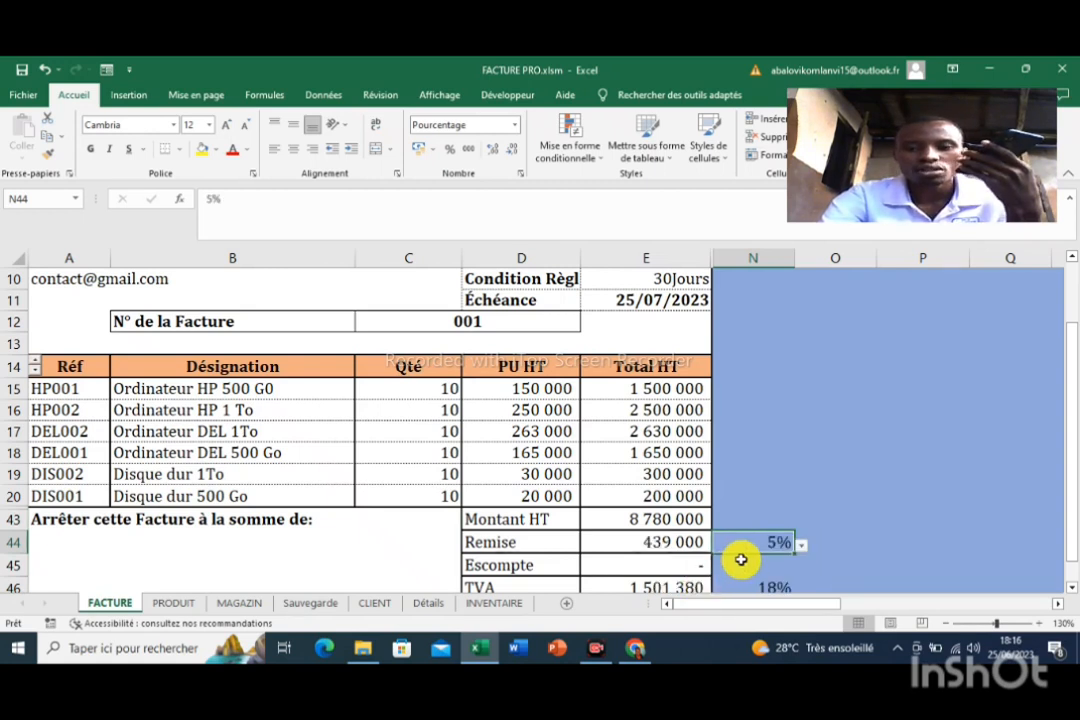
click(742, 566)
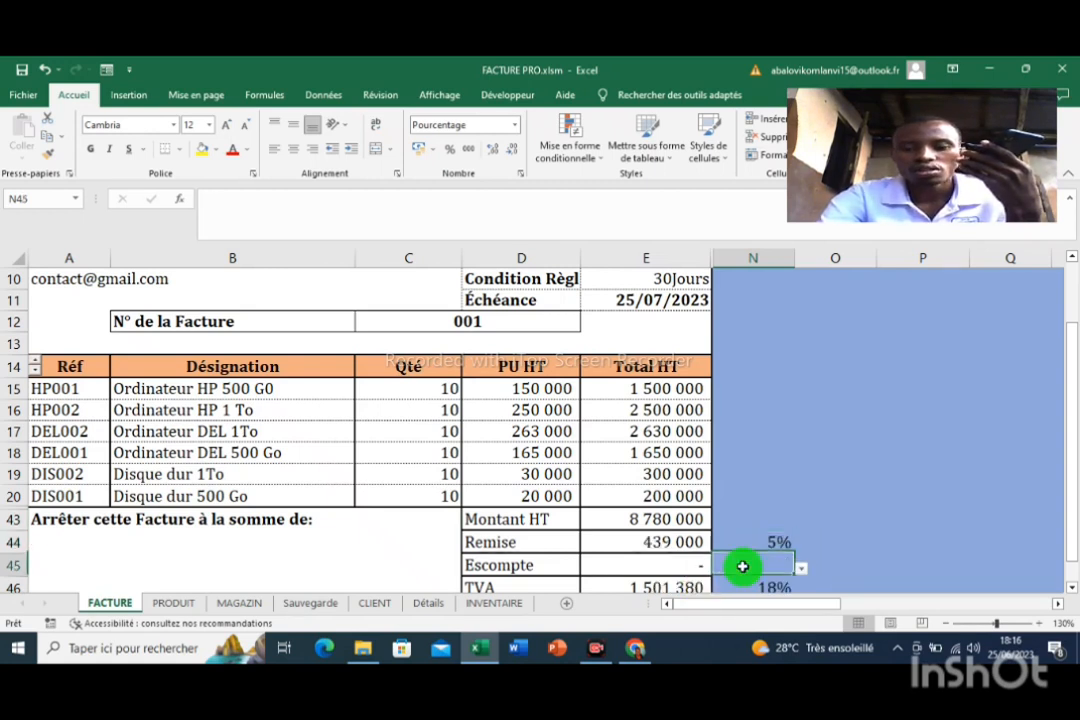
click(802, 569)
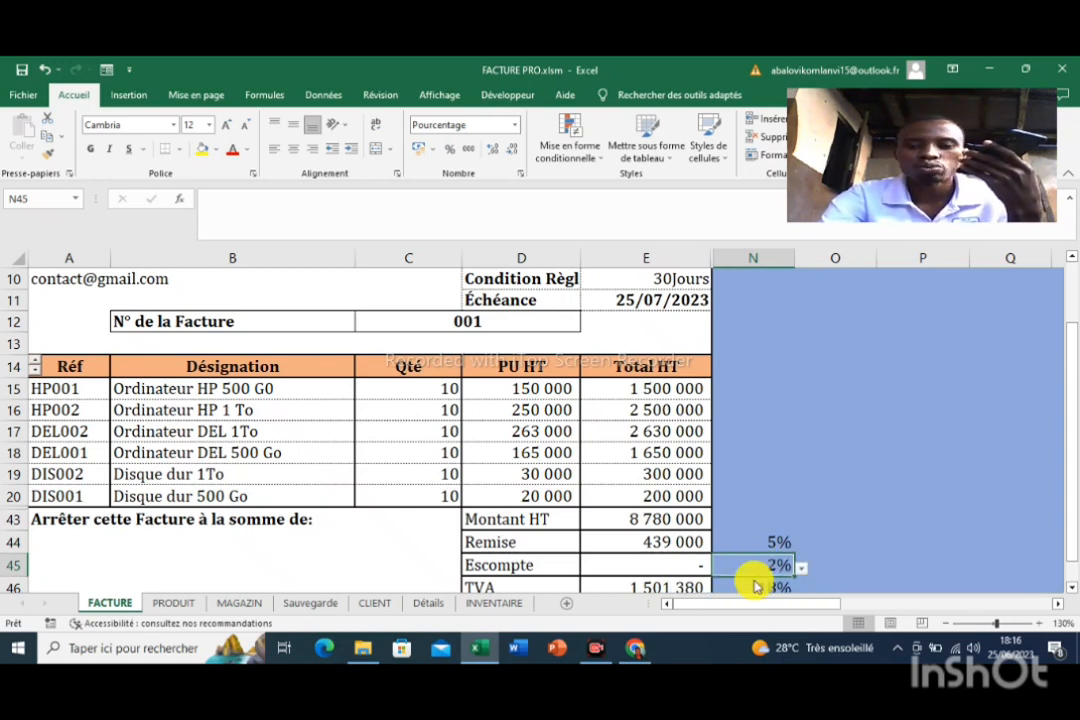
click(755, 584)
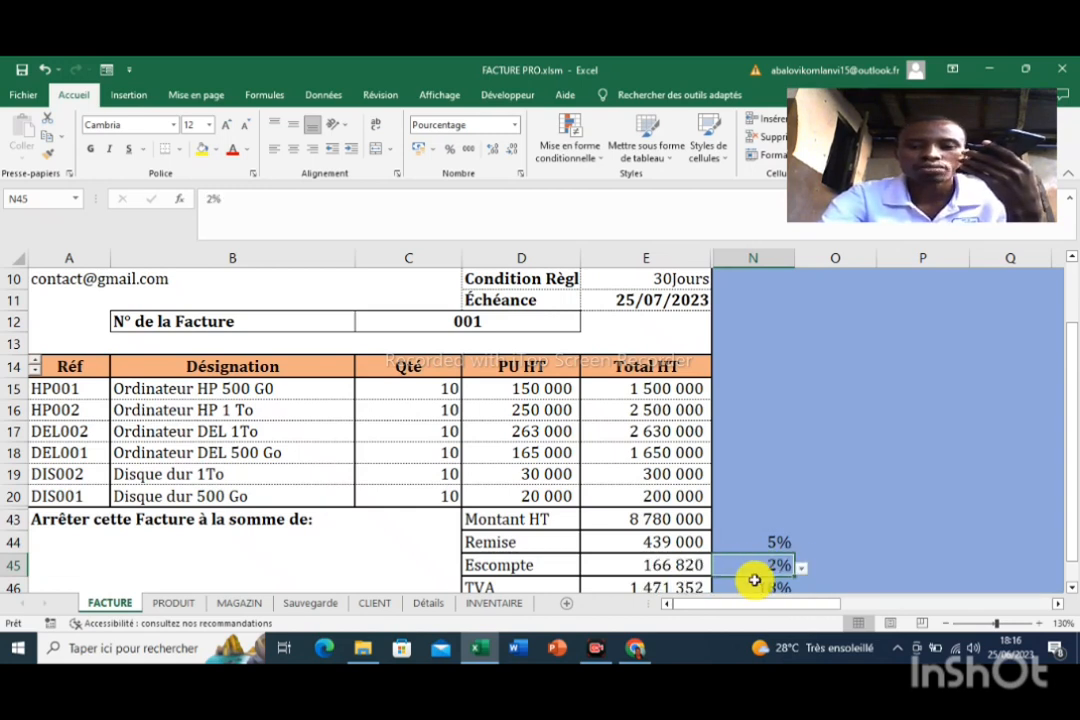
- Choose 18% as the TVA rate in cell N46
click(1070, 589)
click(1070, 589)
click(1070, 589)
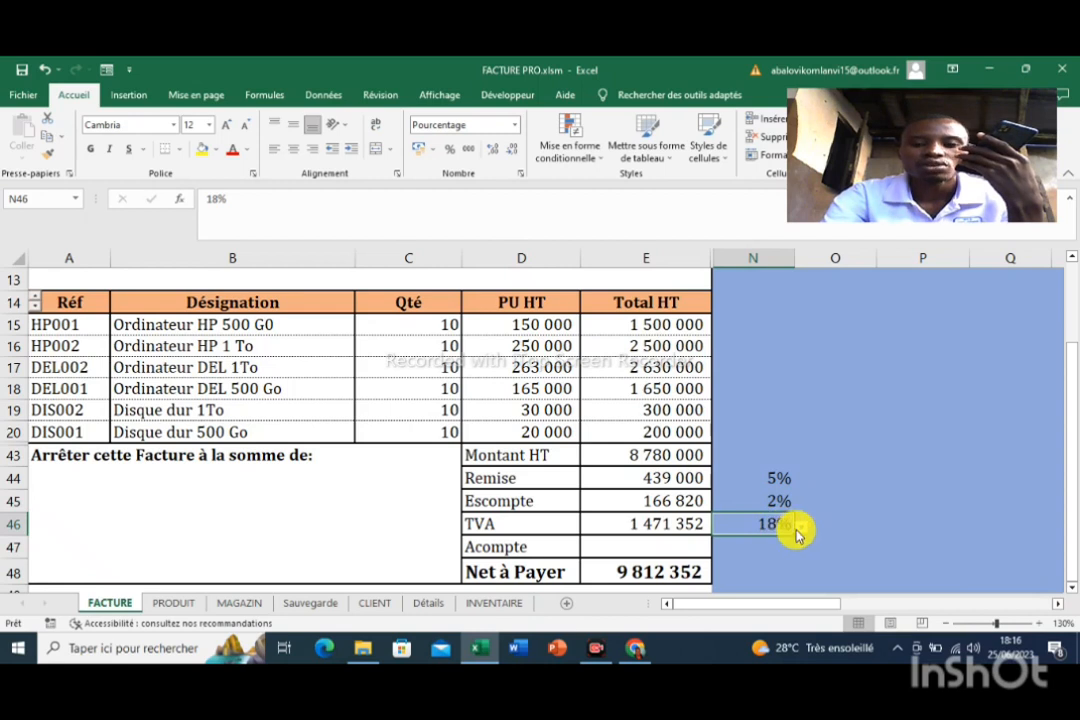
click(801, 526)
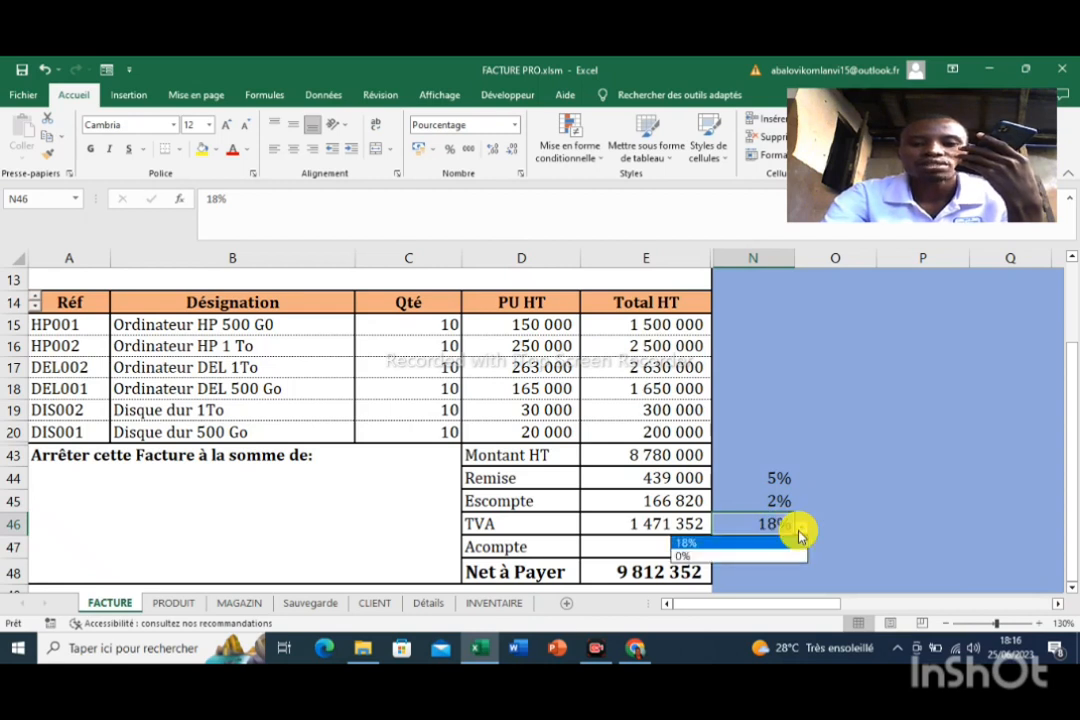
click(740, 544)
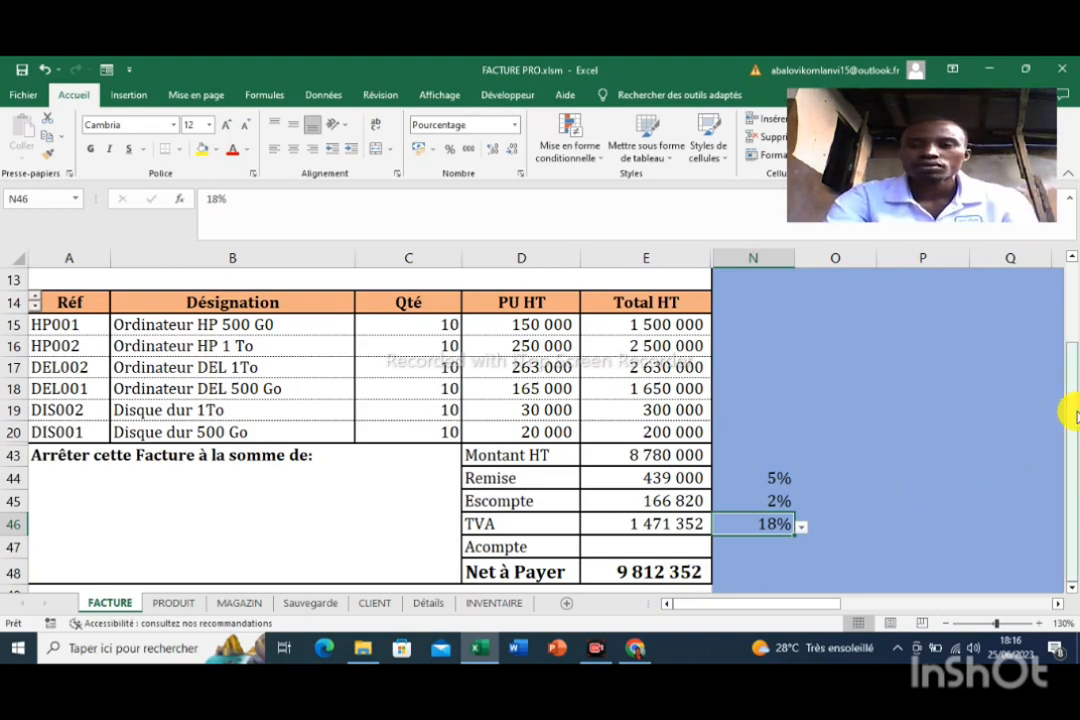
- Export the invoice to PDF, accepting Facture as the folder name
drag(1070, 412, 1068, 325)
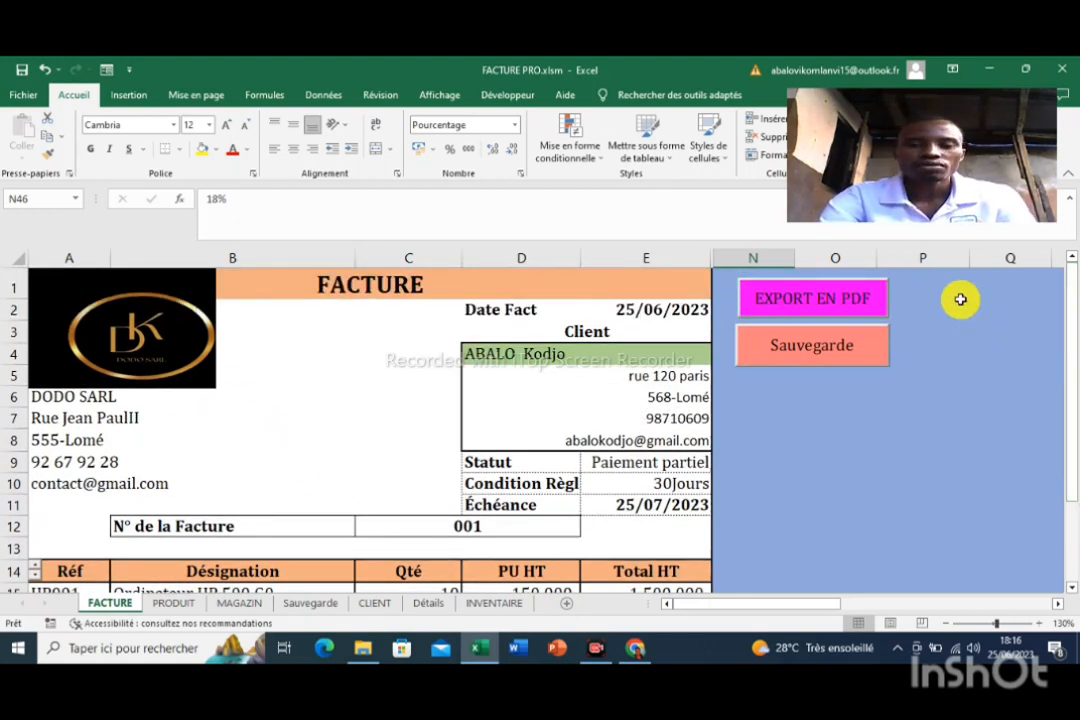
click(818, 302)
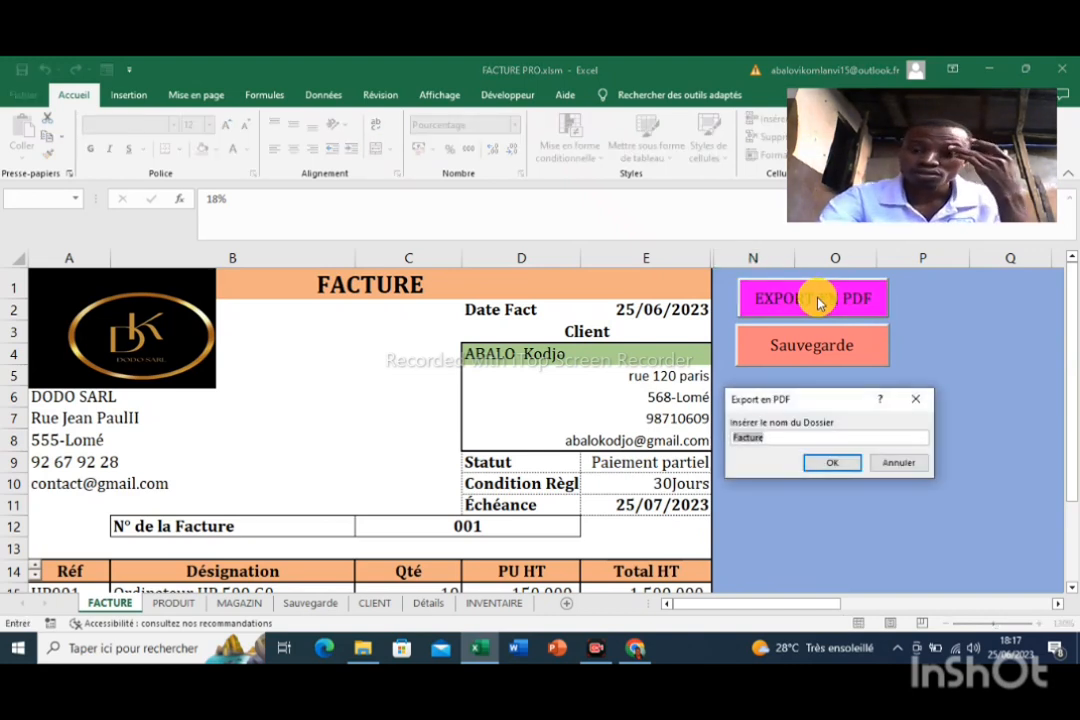
click(821, 464)
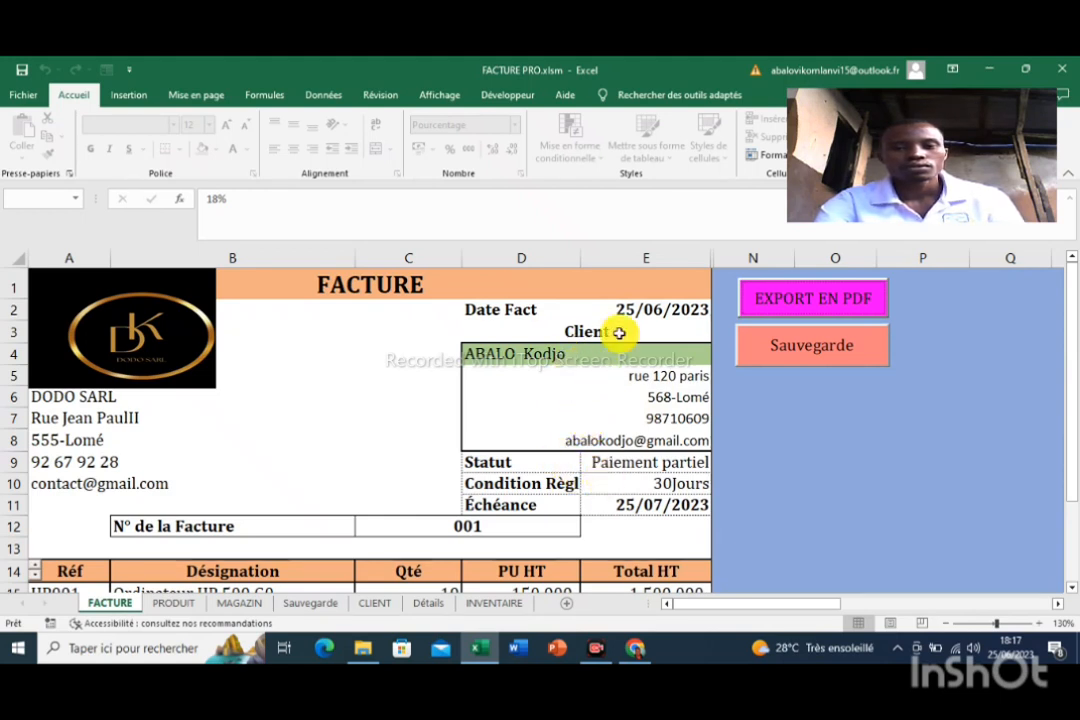
- Minimize the workbook and browse from the desktop folder into FORMATION PROFESSIONNELLE, opening EXCEL APLIQUE A LA GESTION
click(988, 69)
click(988, 69)
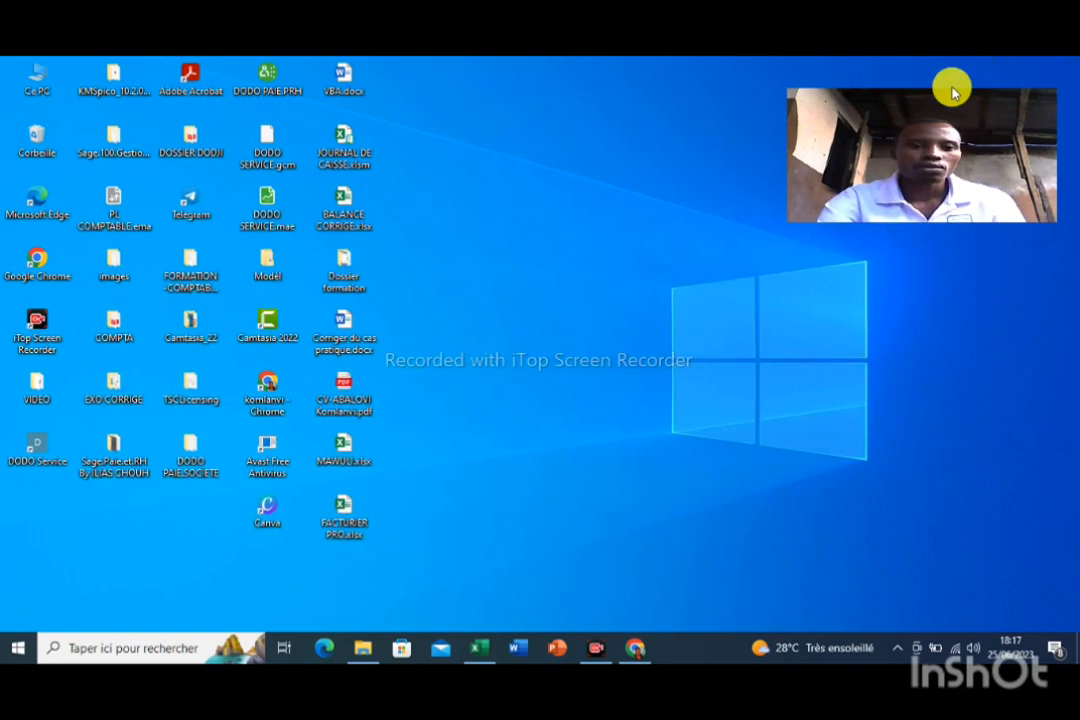
double_click(188, 150)
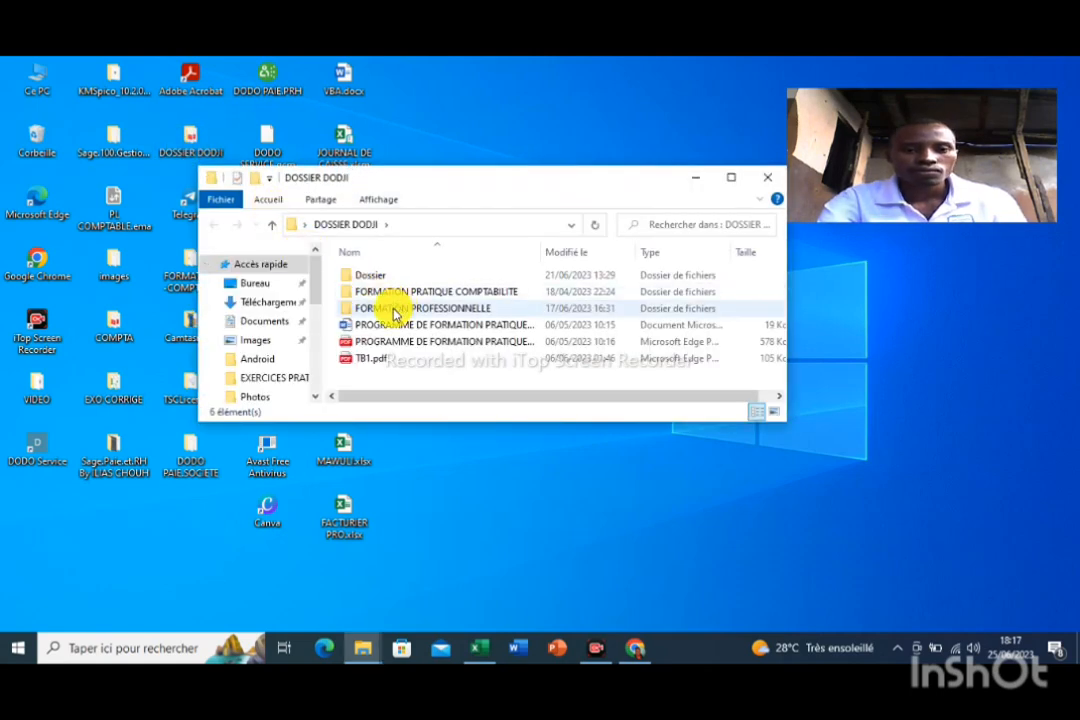
click(396, 311)
click(392, 309)
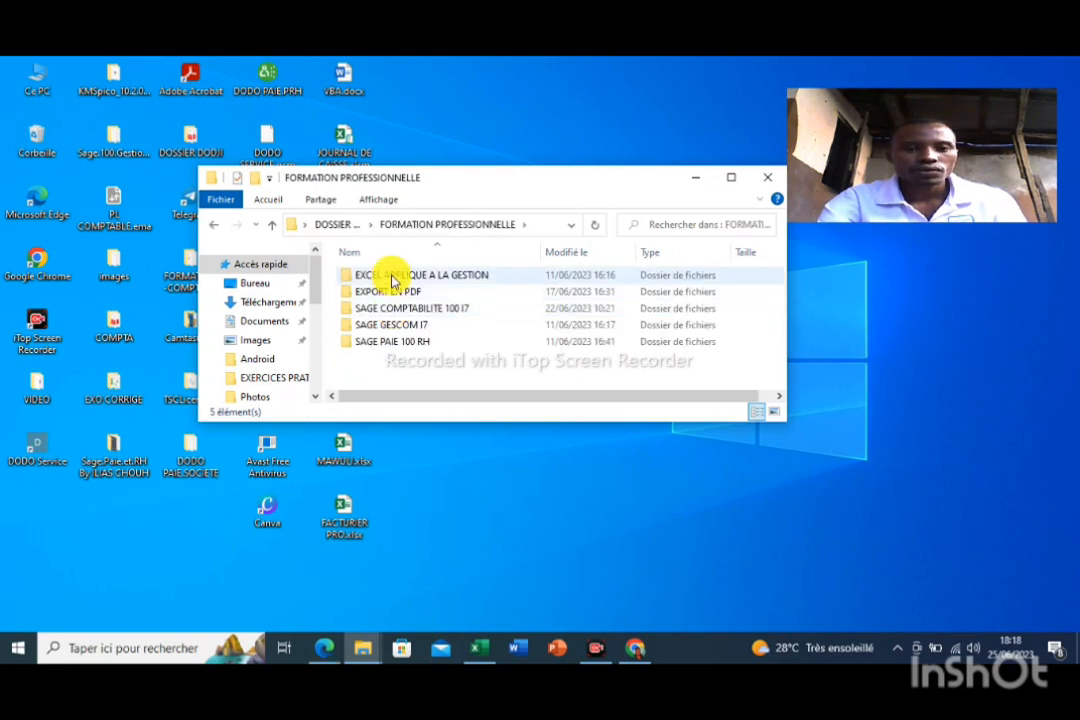
double_click(392, 281)
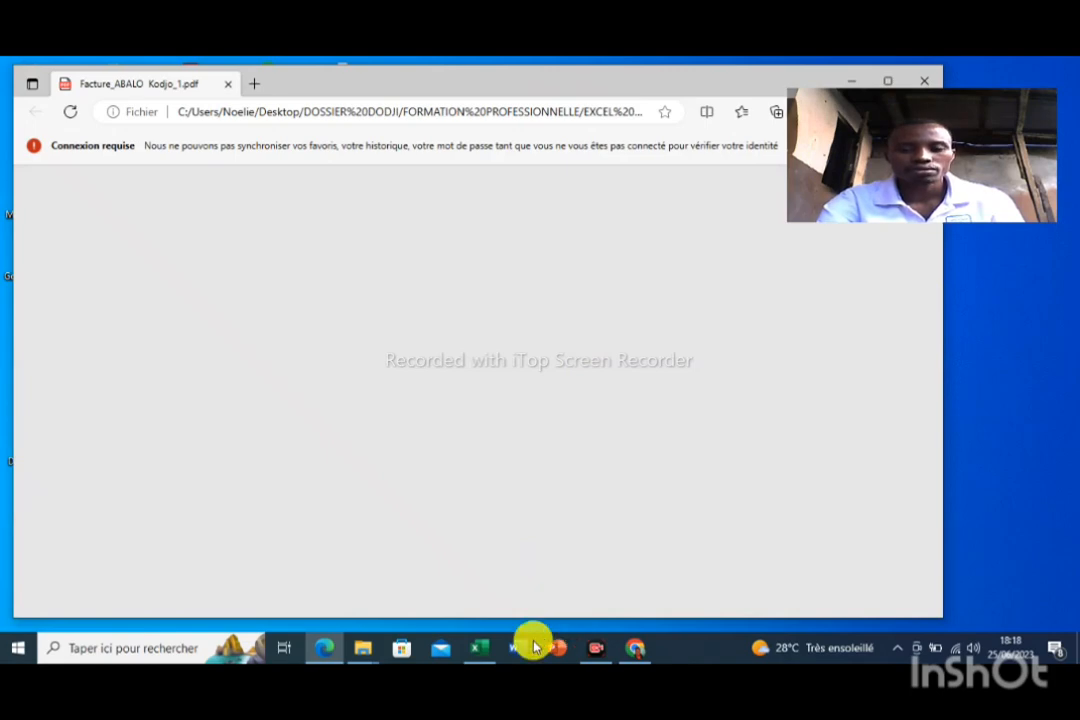
- Compare the exported invoice PDF in Edge with the FACTURE sheet in Excel
click(481, 648)
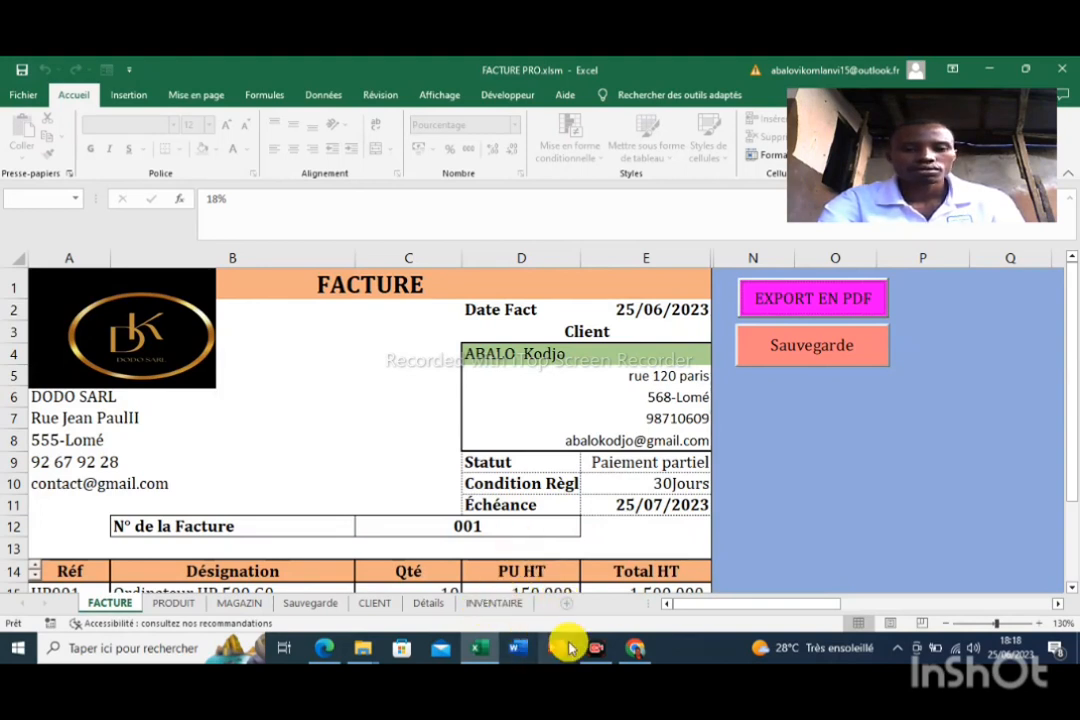
click(341, 651)
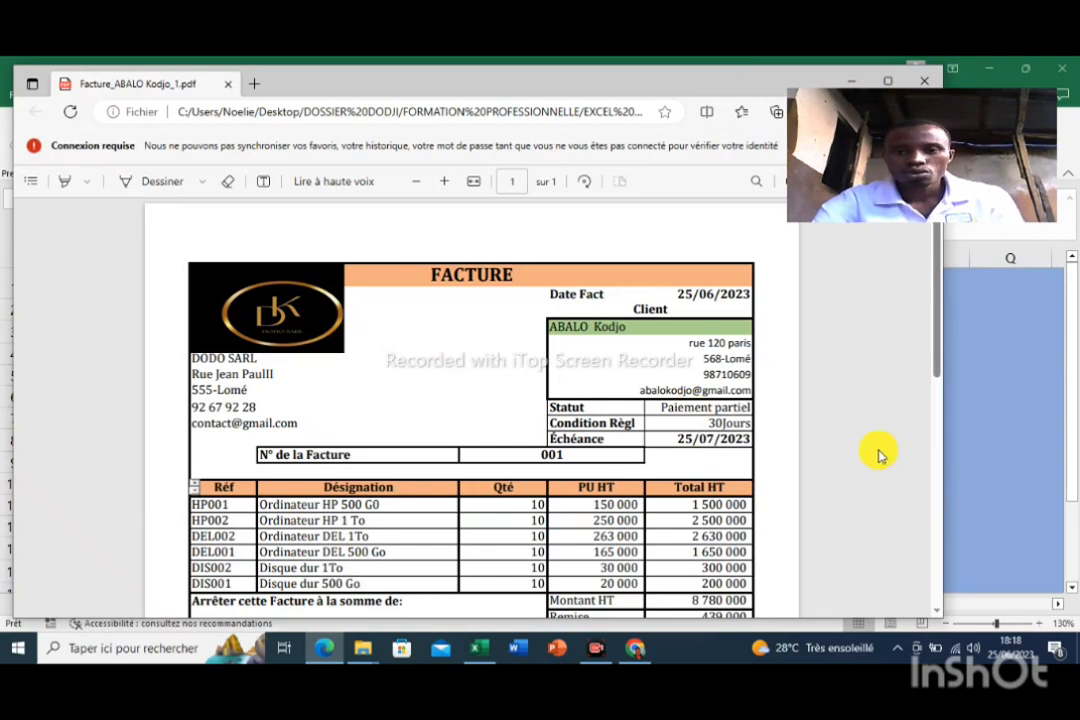
click(1072, 591)
scroll(1072, 591, down, 2)
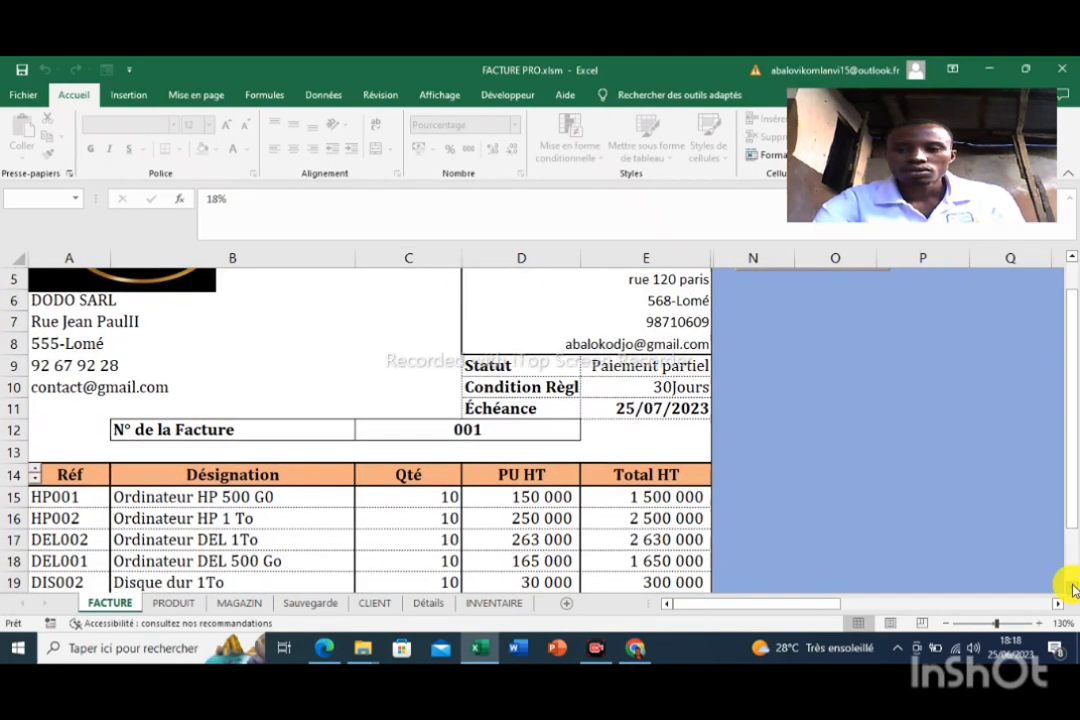
scroll(1066, 588, down, 2)
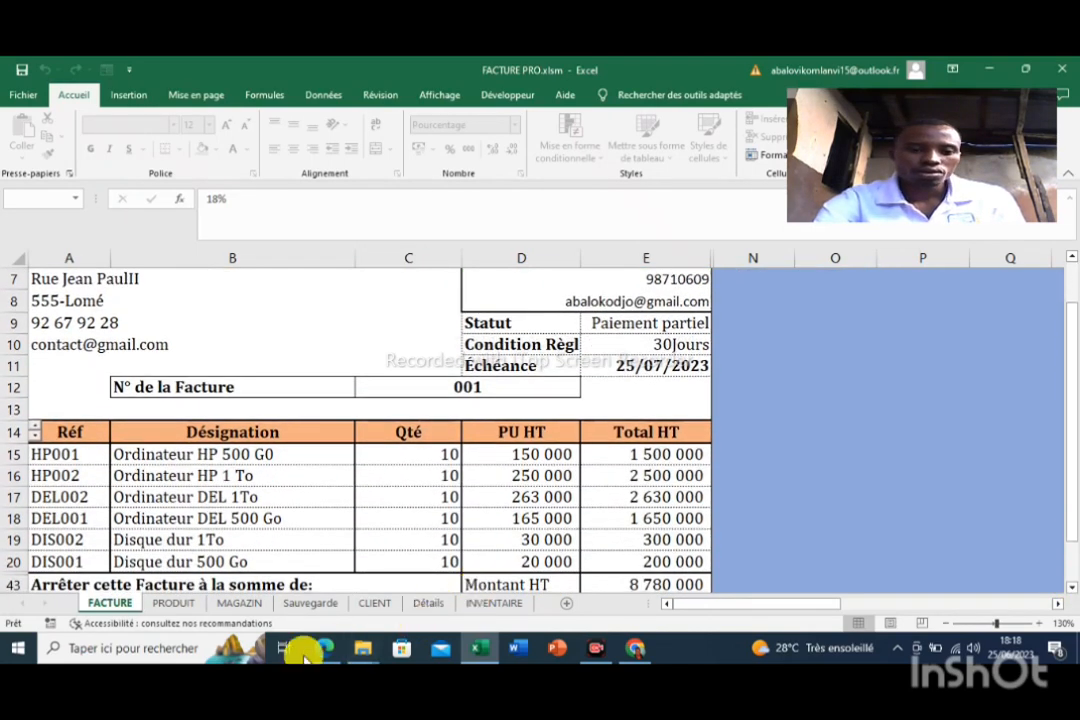
click(320, 652)
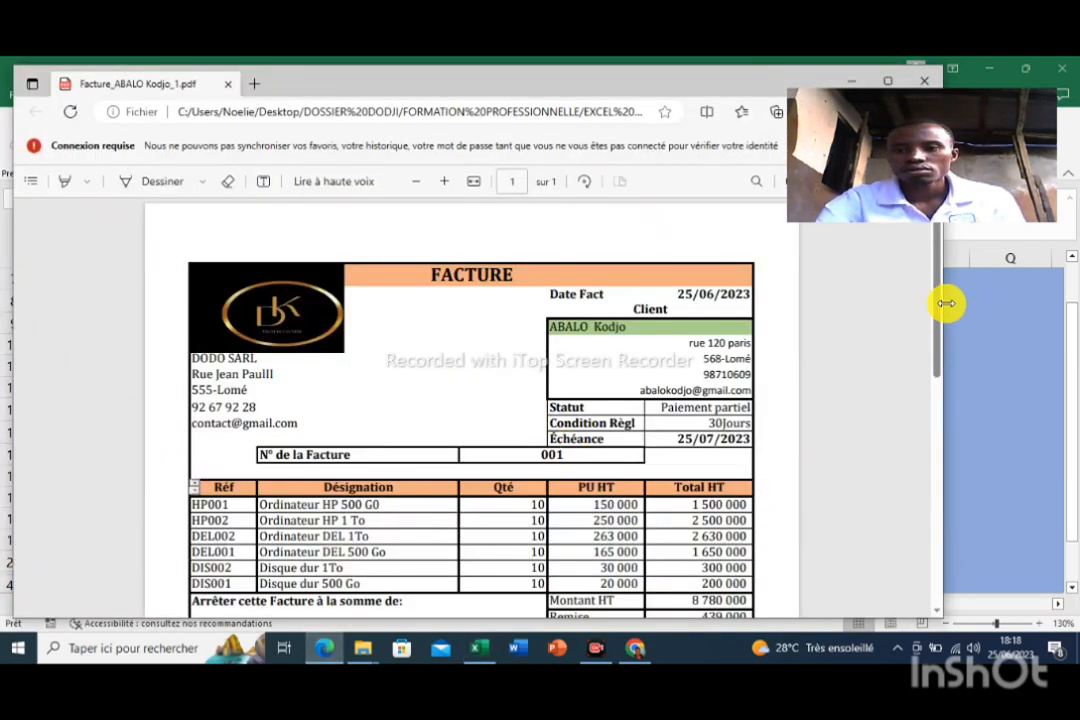
- Review the item lines and amounts of the exported invoice PDF and close it to return to Excel
scroll(940, 306, down, 1)
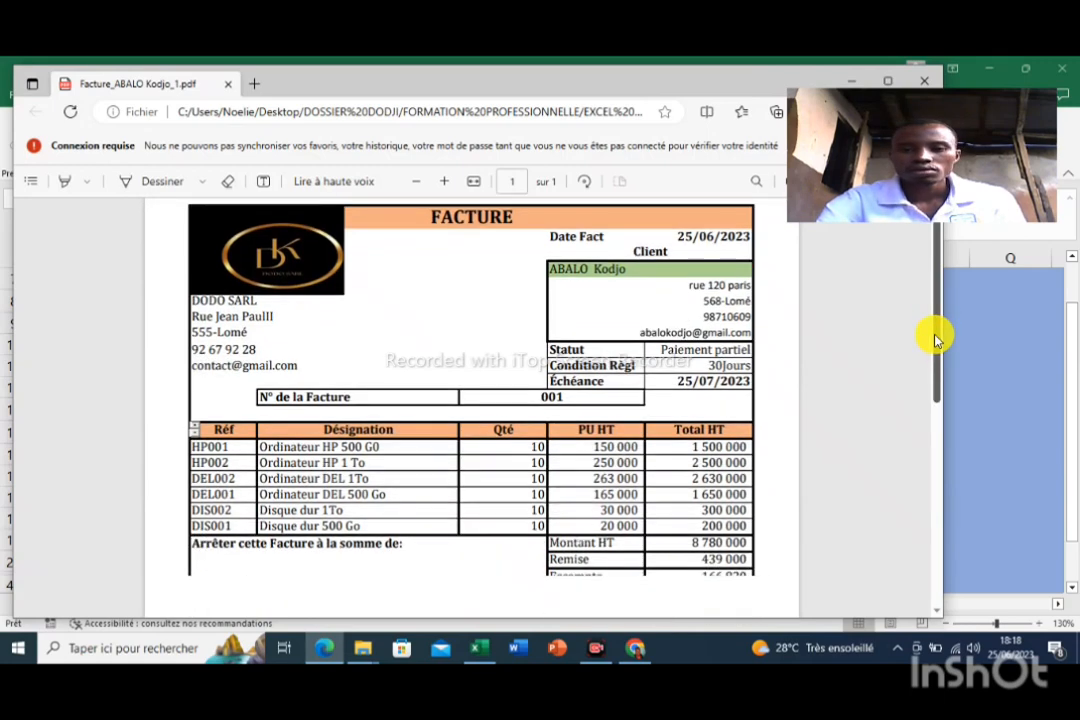
scroll(935, 342, down, 2)
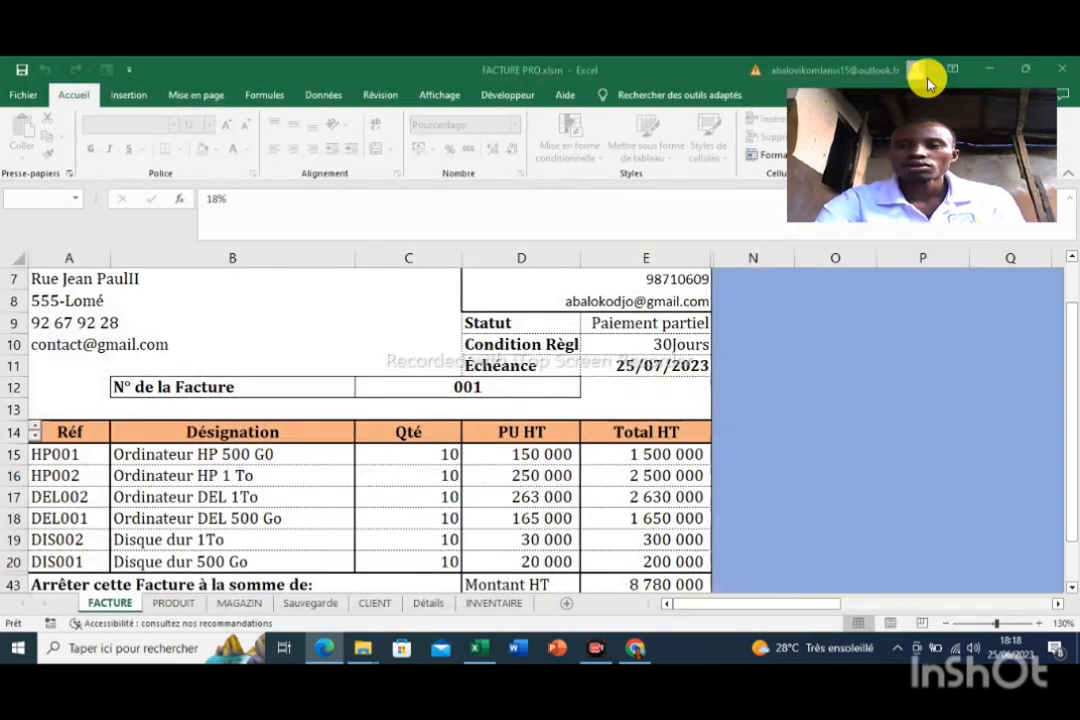
click(926, 80)
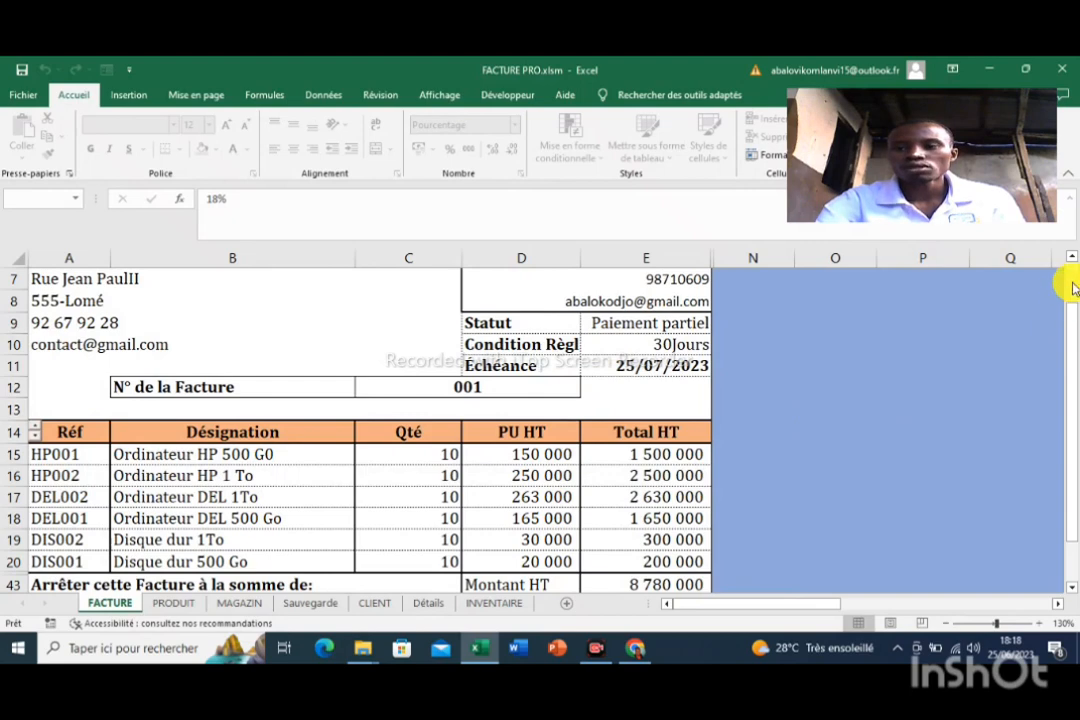
- Save the completed invoice's information with the workbook's Sauvegarde macro and accept its confirmation
scroll(1073, 287, up, 2)
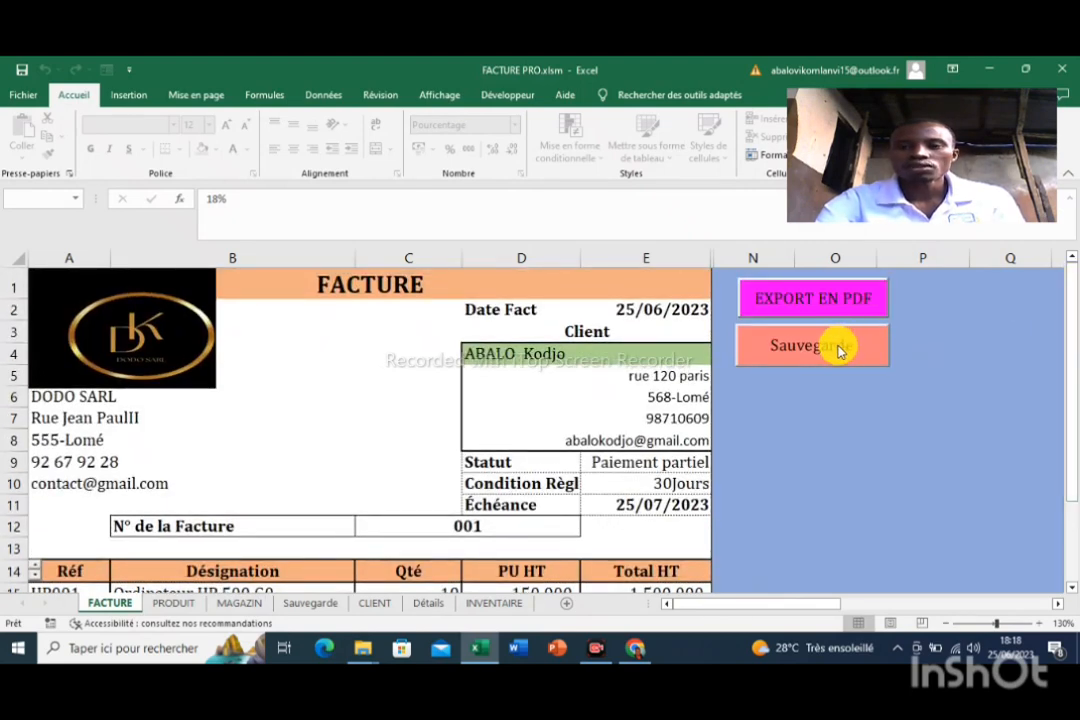
click(830, 350)
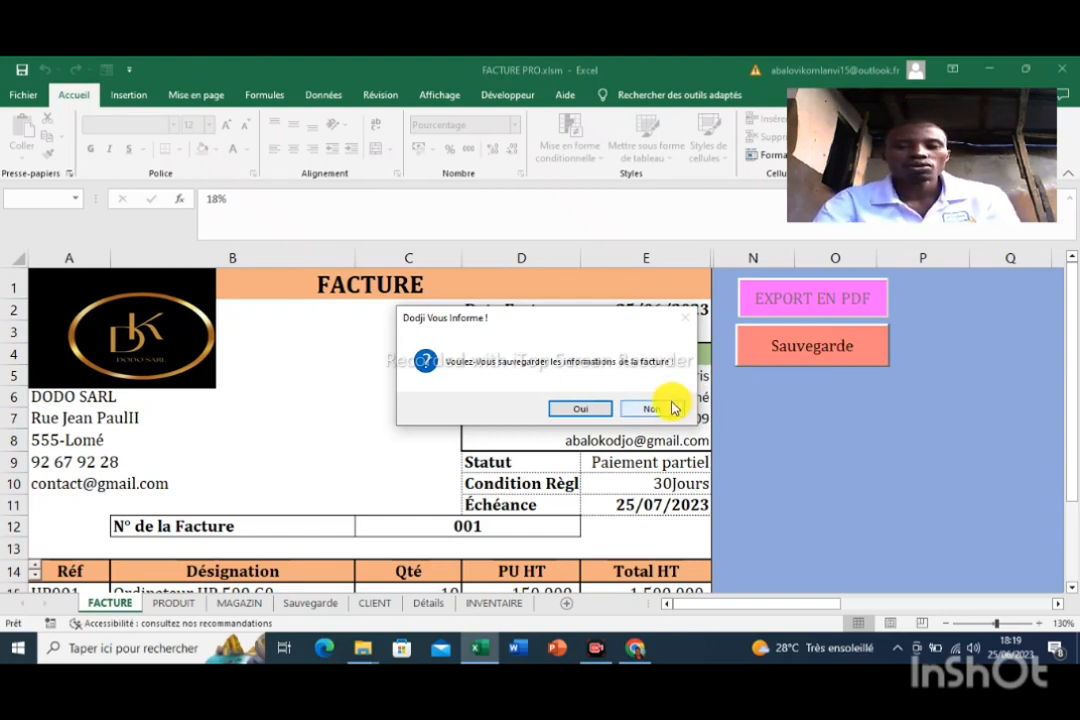
click(590, 409)
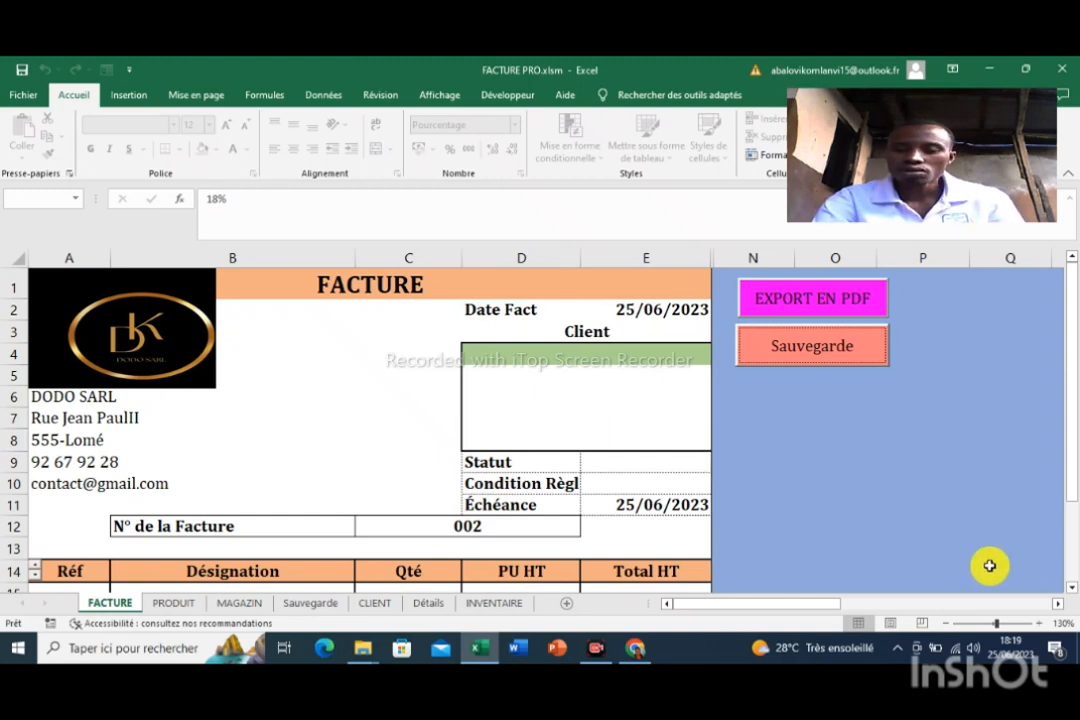
- Examine the cleared invoice form and the saved data on the MAGAZIN, Sauvegarde, Détails and INVENTAIRE sheets
click(1072, 592)
click(1072, 592)
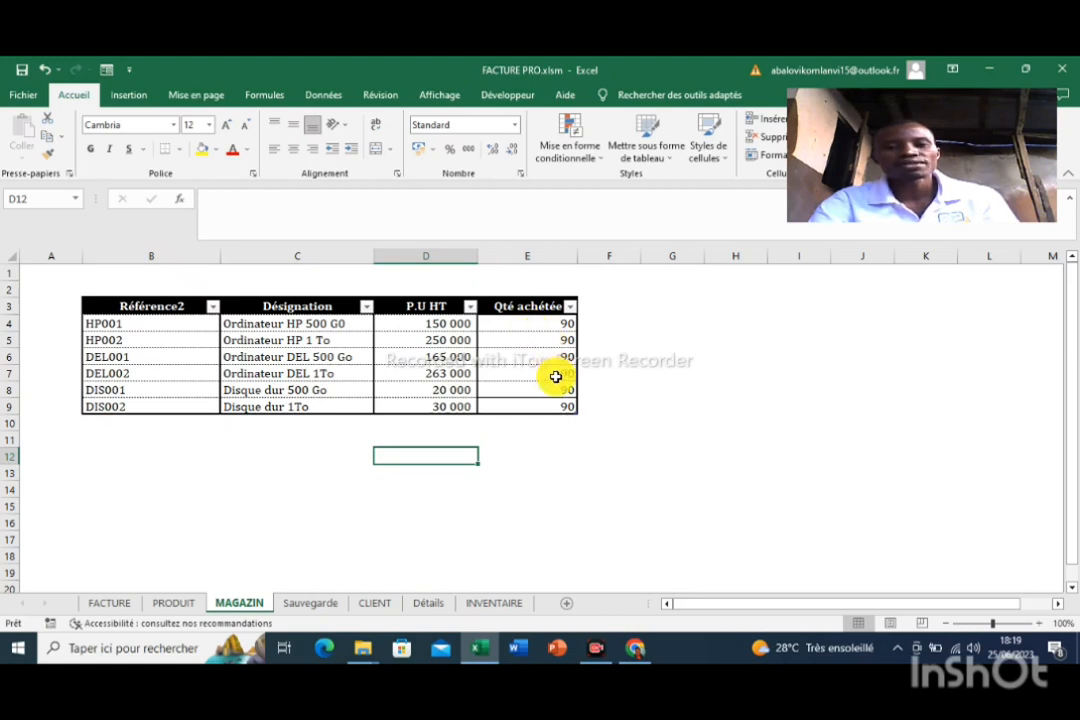
click(315, 603)
click(313, 603)
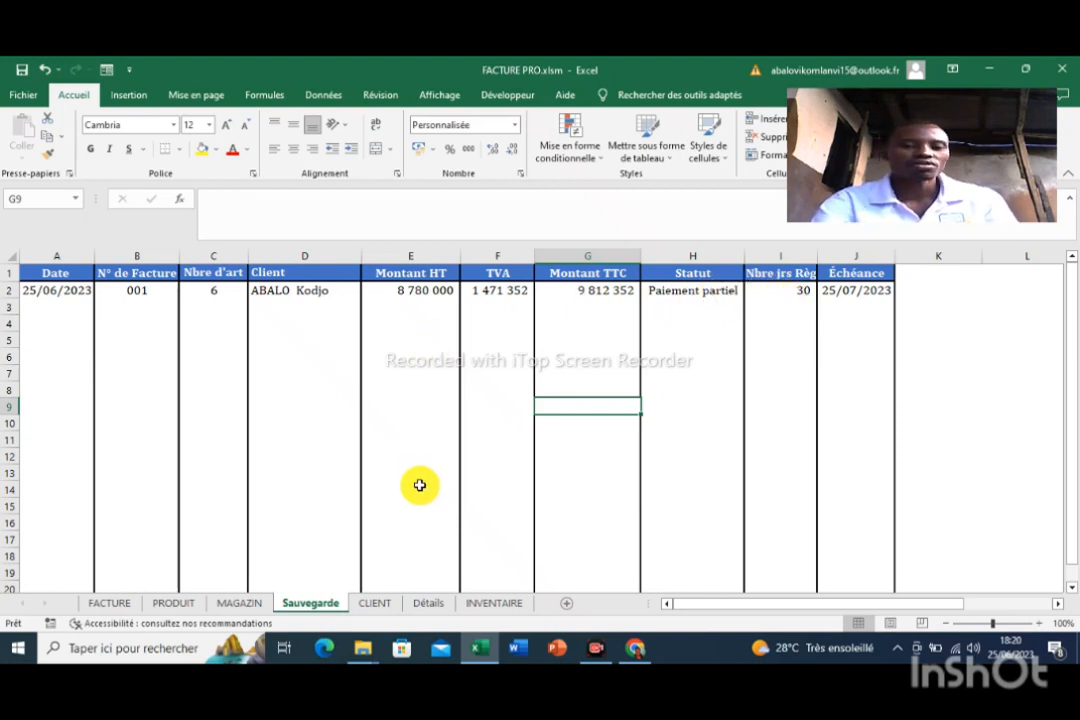
click(433, 605)
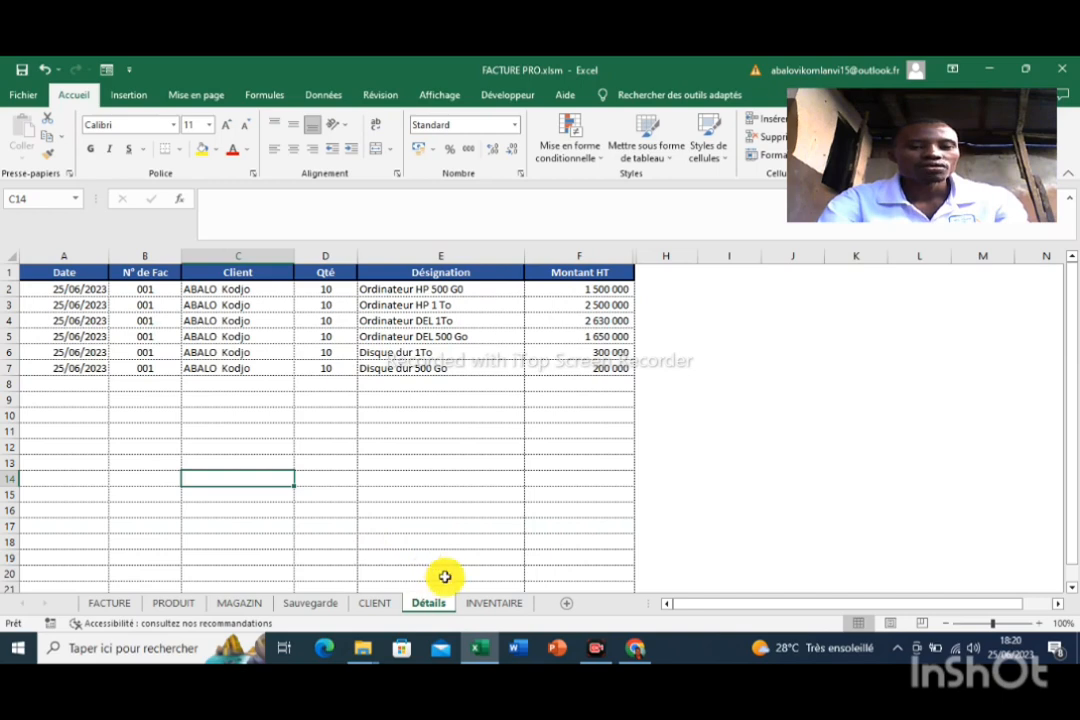
click(494, 605)
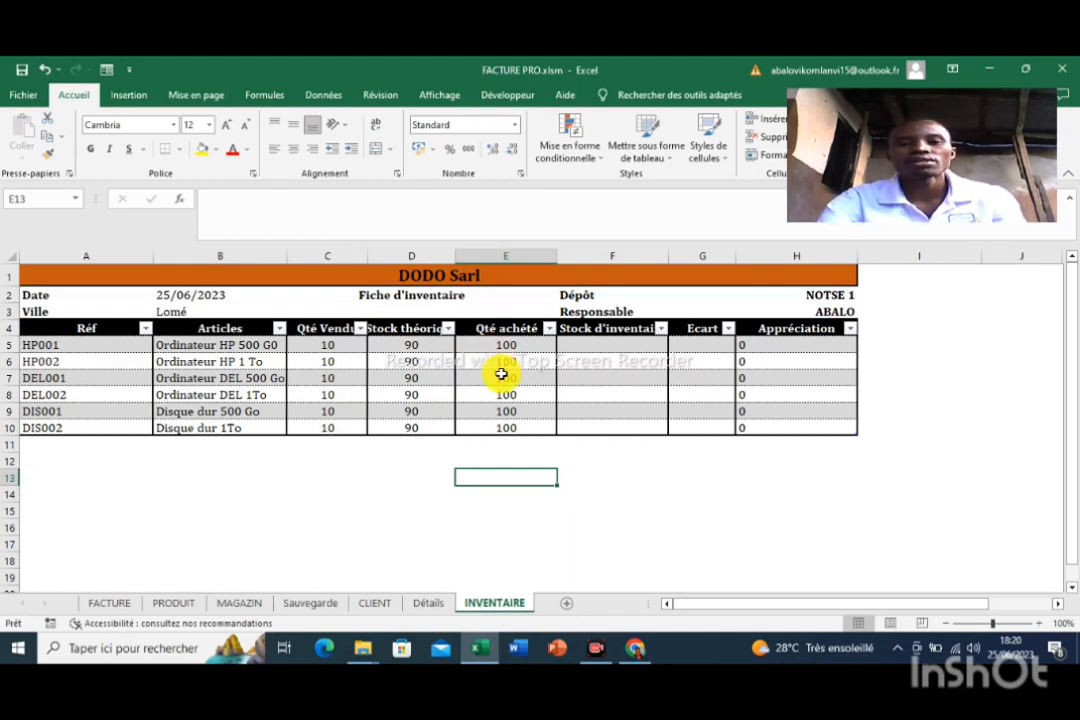
- Enter 79 as the inventory stock of HP001 in cell F5 of the INVENTAIRE sheet
click(582, 344)
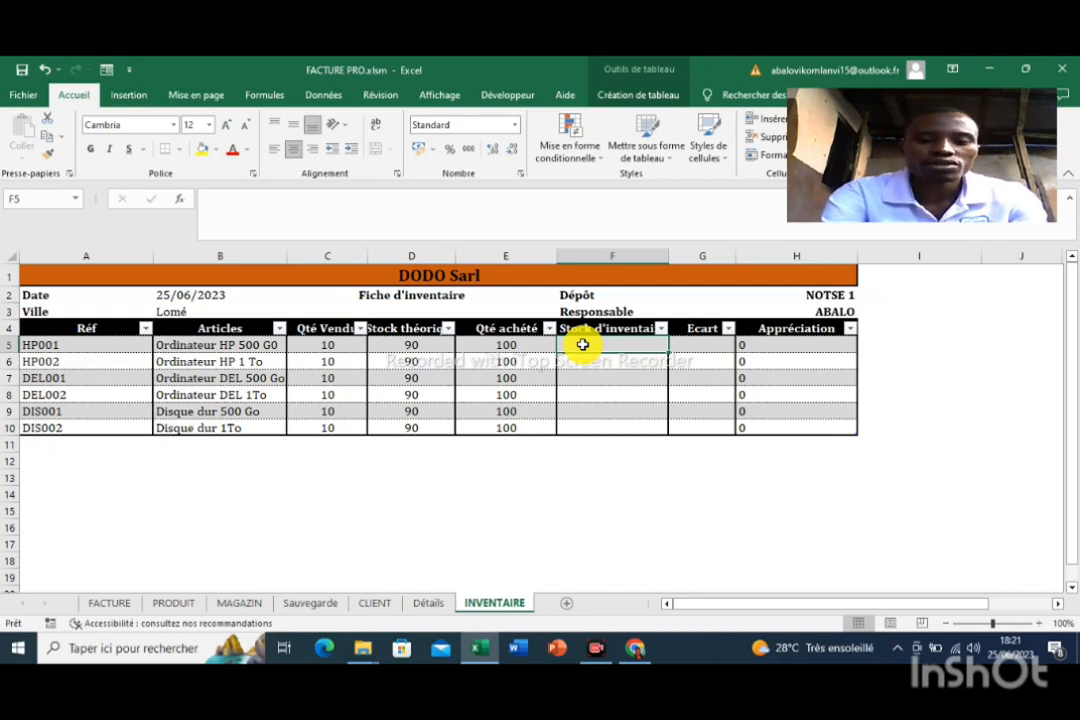
text(79)
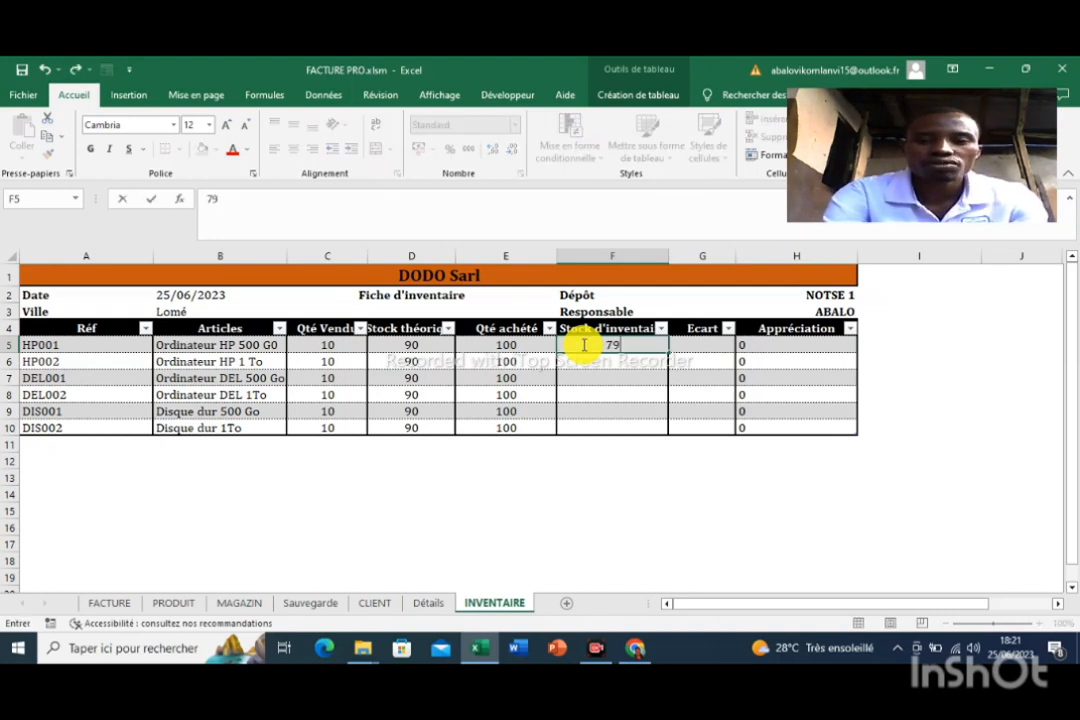
key(Return)
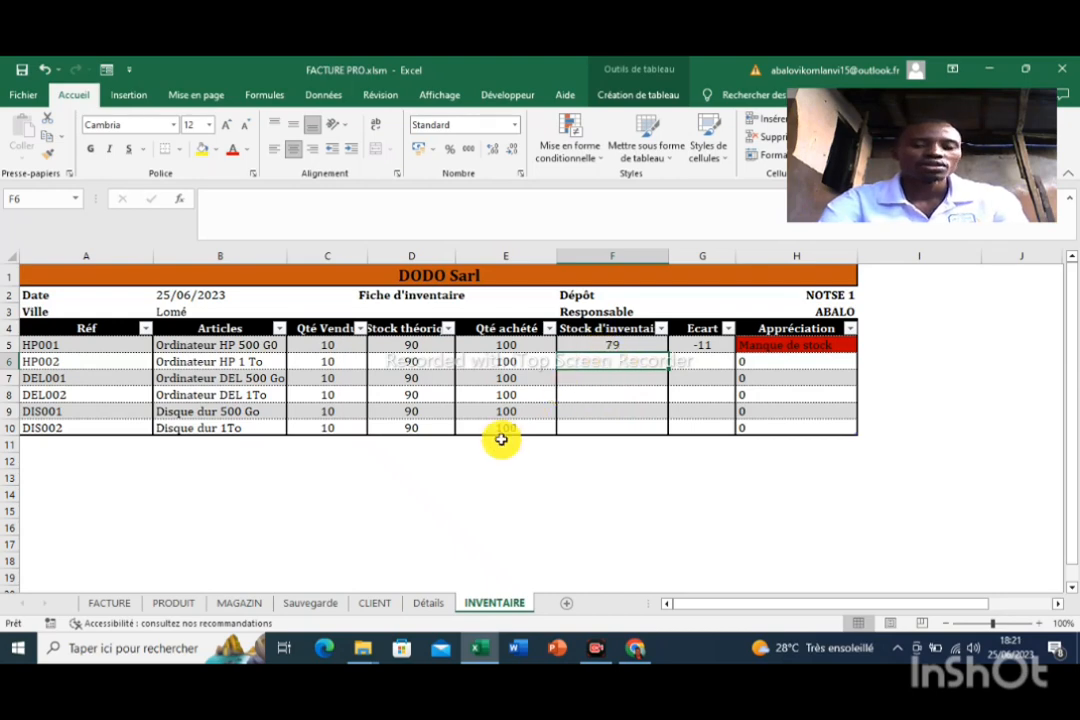
- Return to the FACTURE sheet and choose reference HP001 for the first item line in cell A15
click(112, 603)
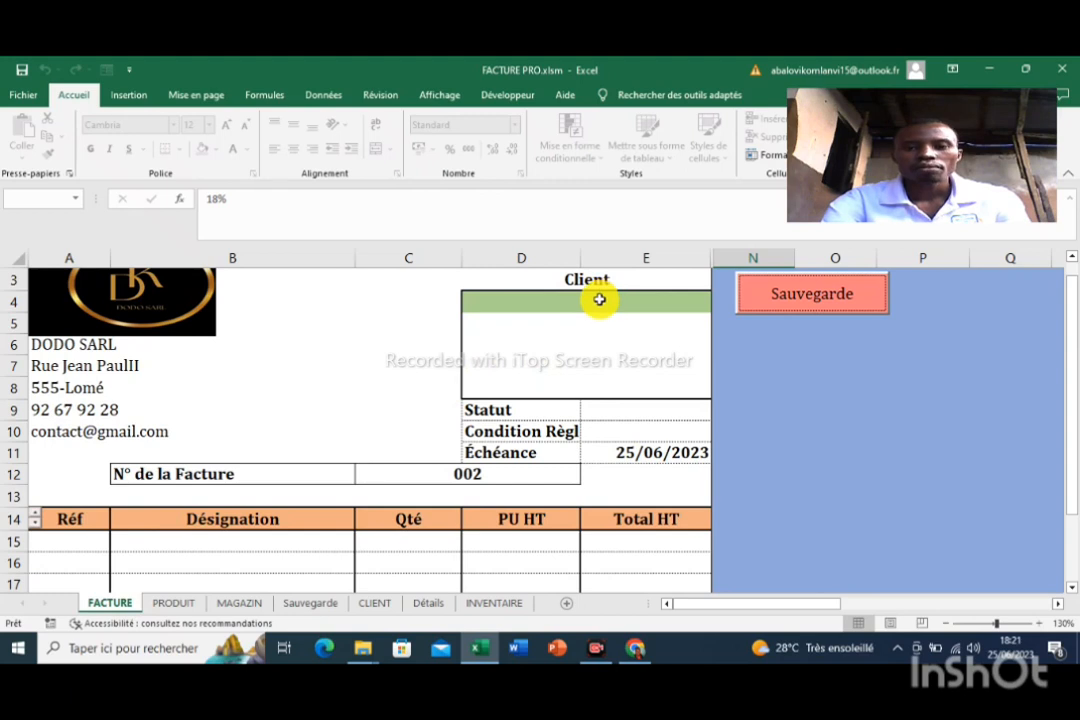
click(94, 541)
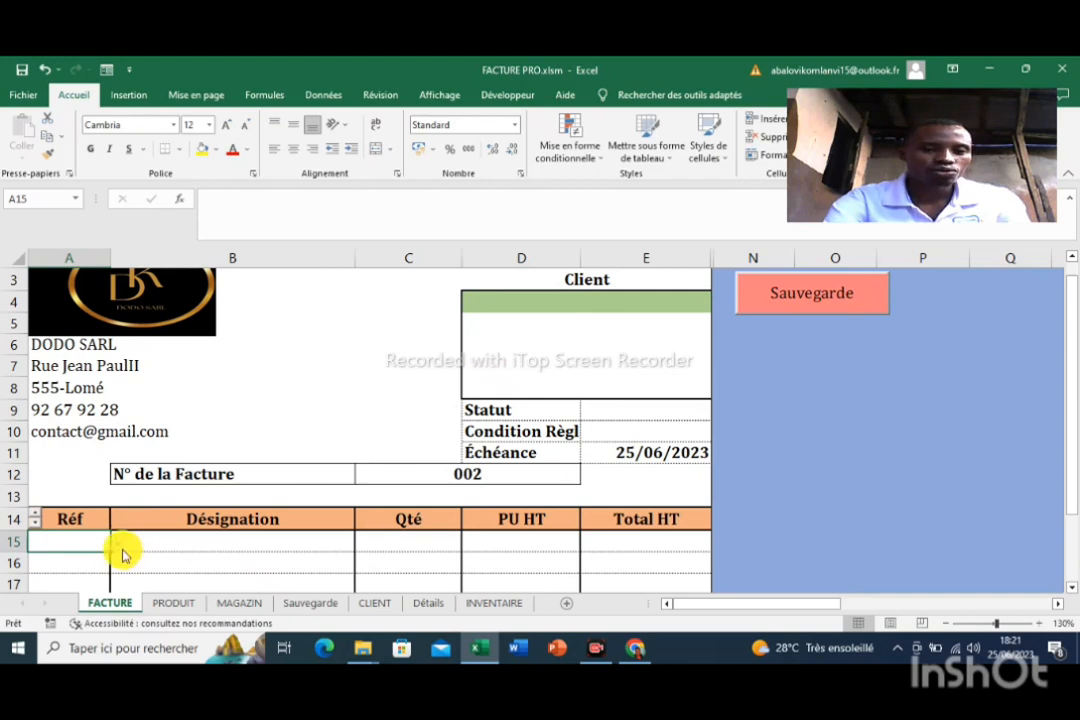
click(118, 544)
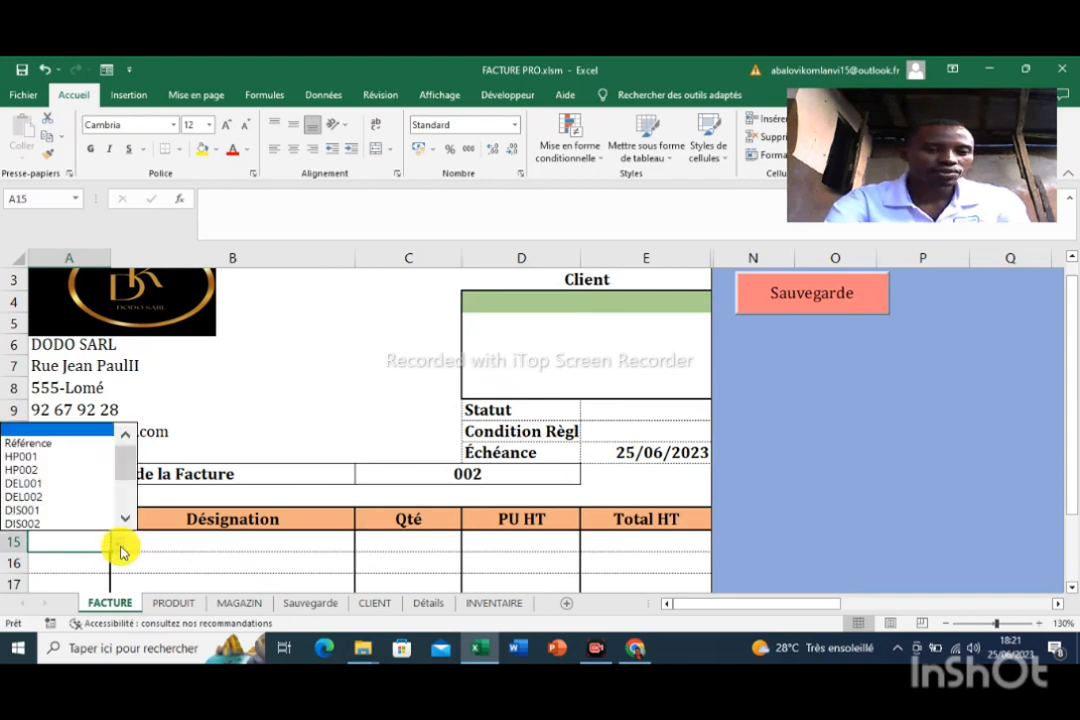
click(43, 460)
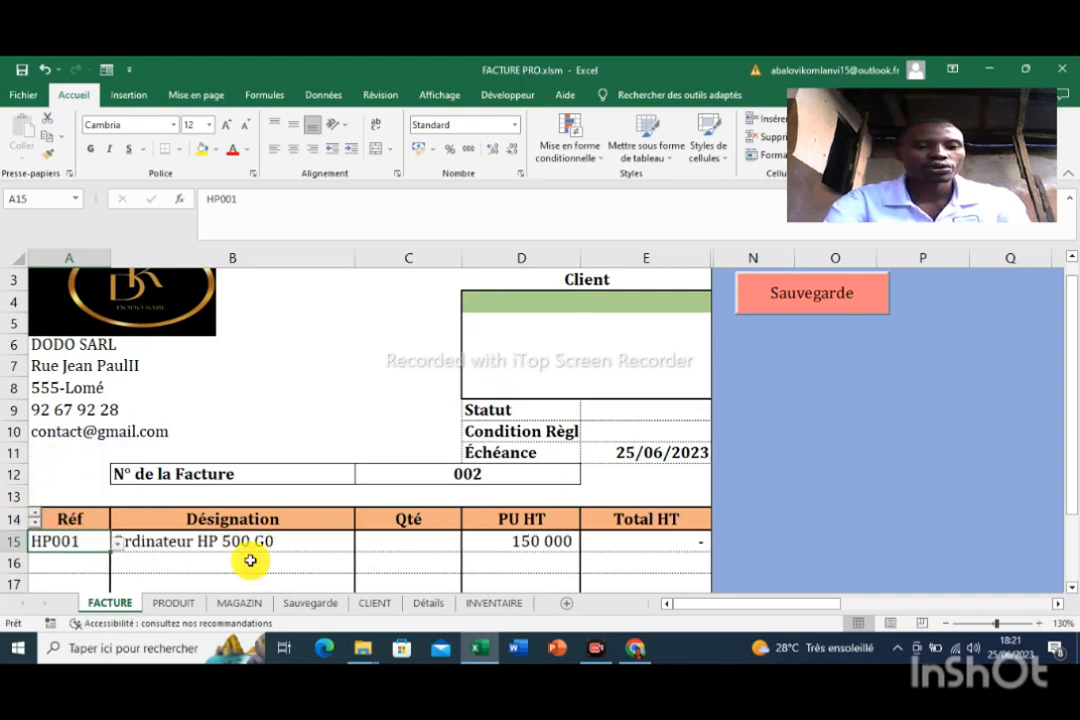
- Try quantities of 100 and 90 for HP001 in cell C15 to test the stock check
click(365, 542)
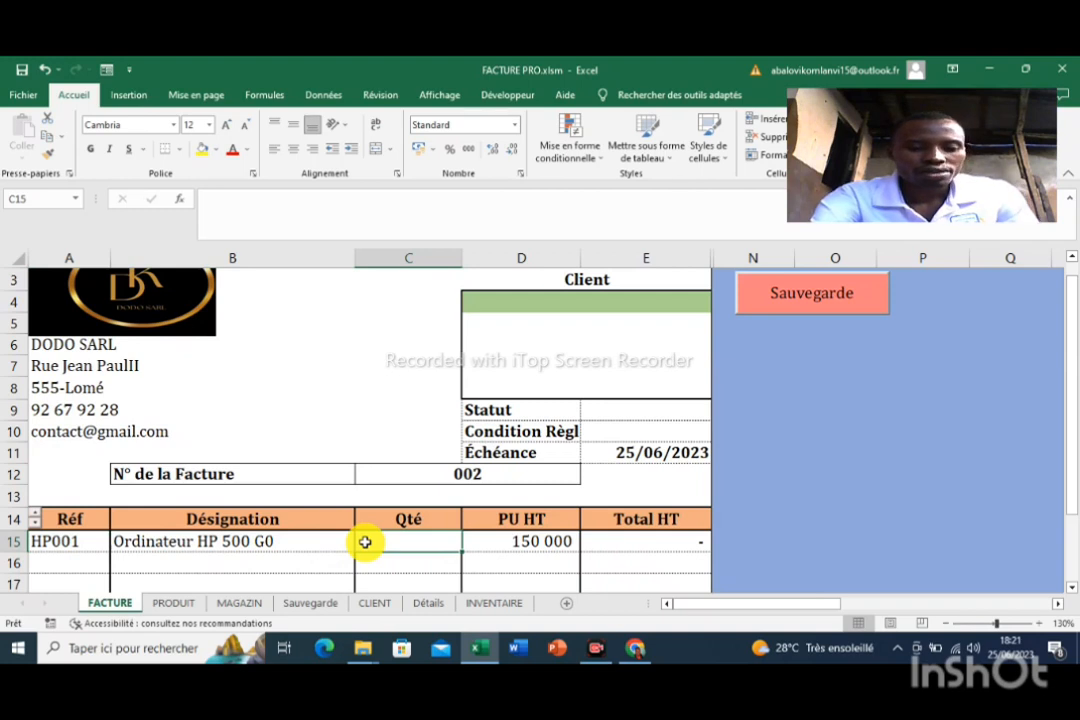
text(100)
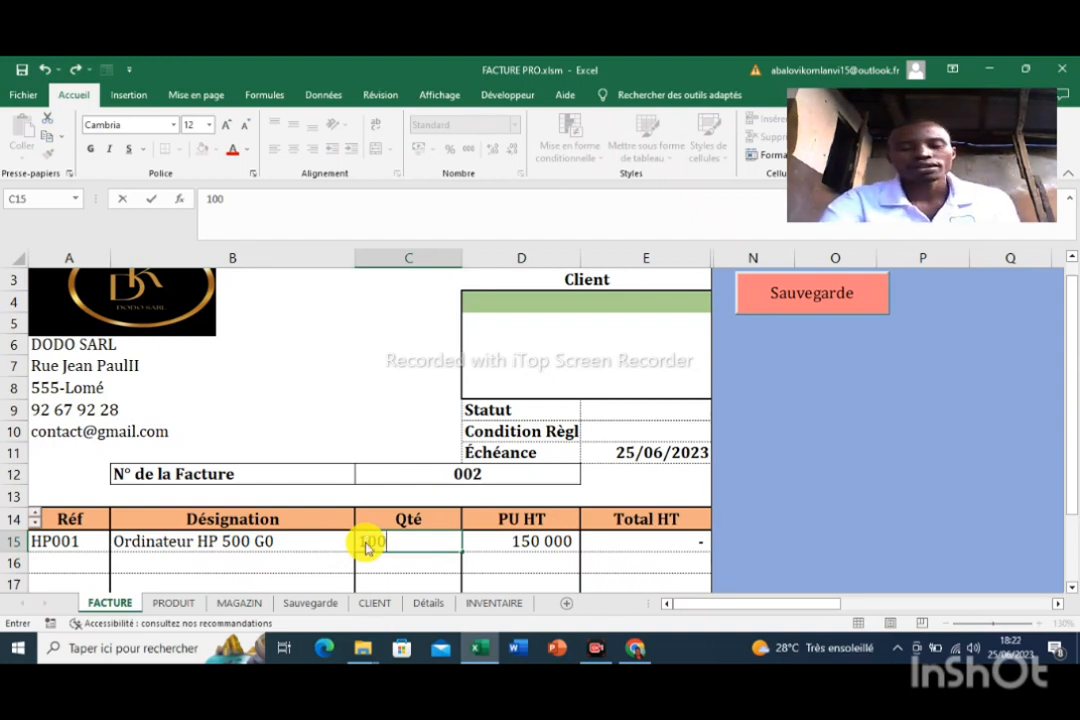
key(Return)
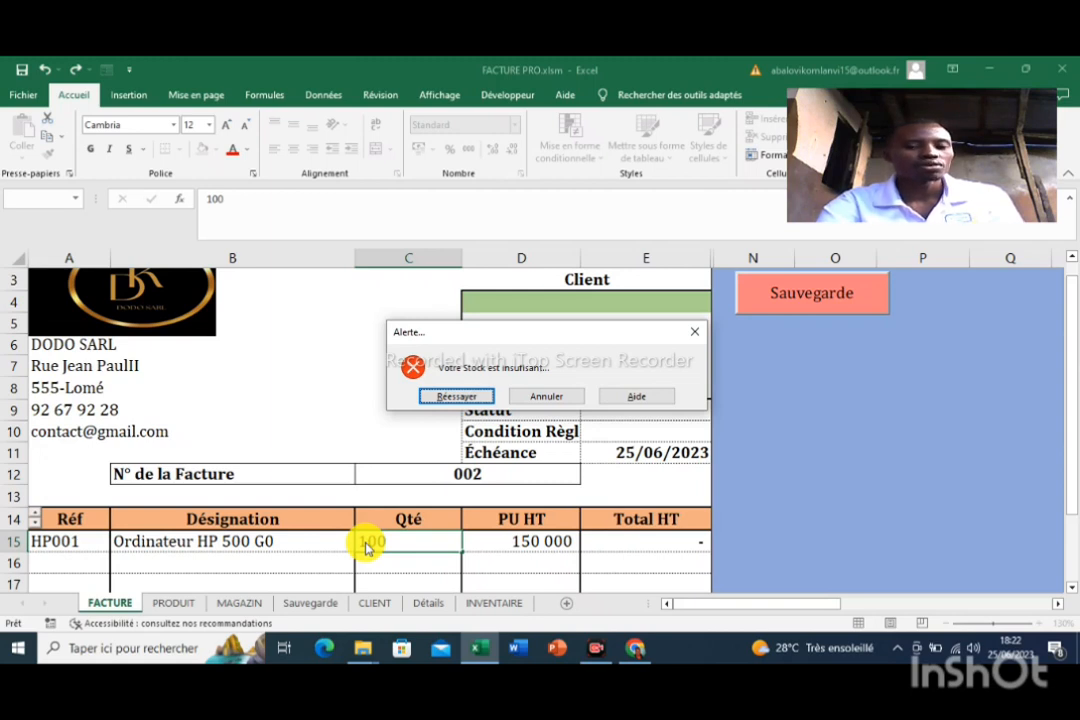
click(535, 398)
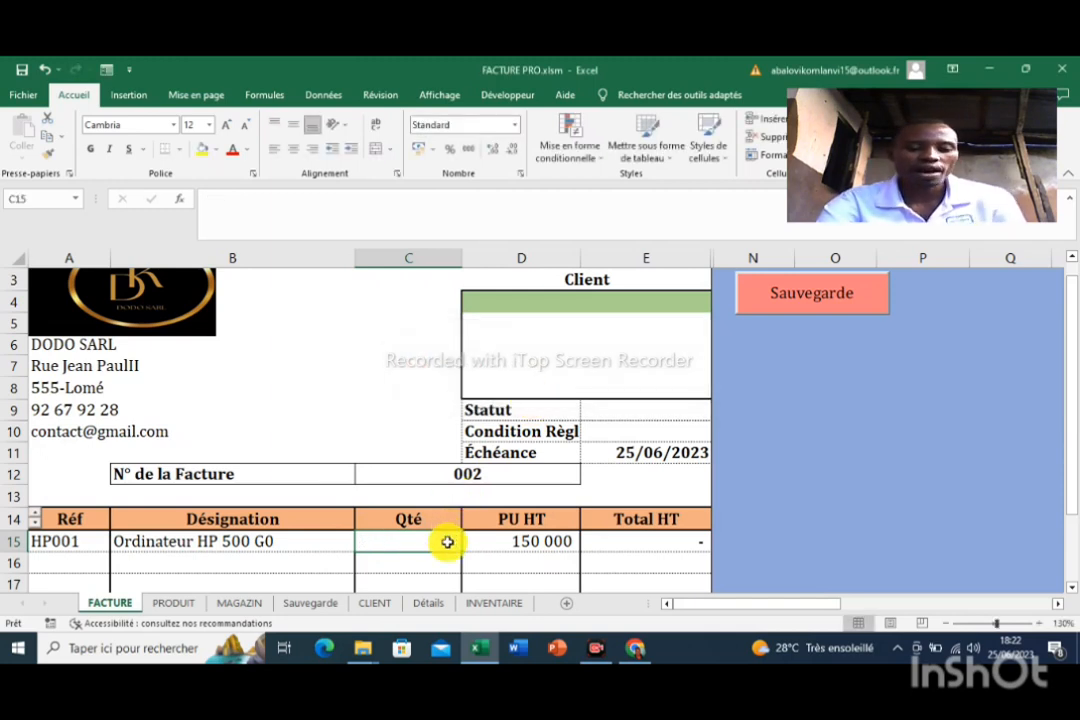
text(90)
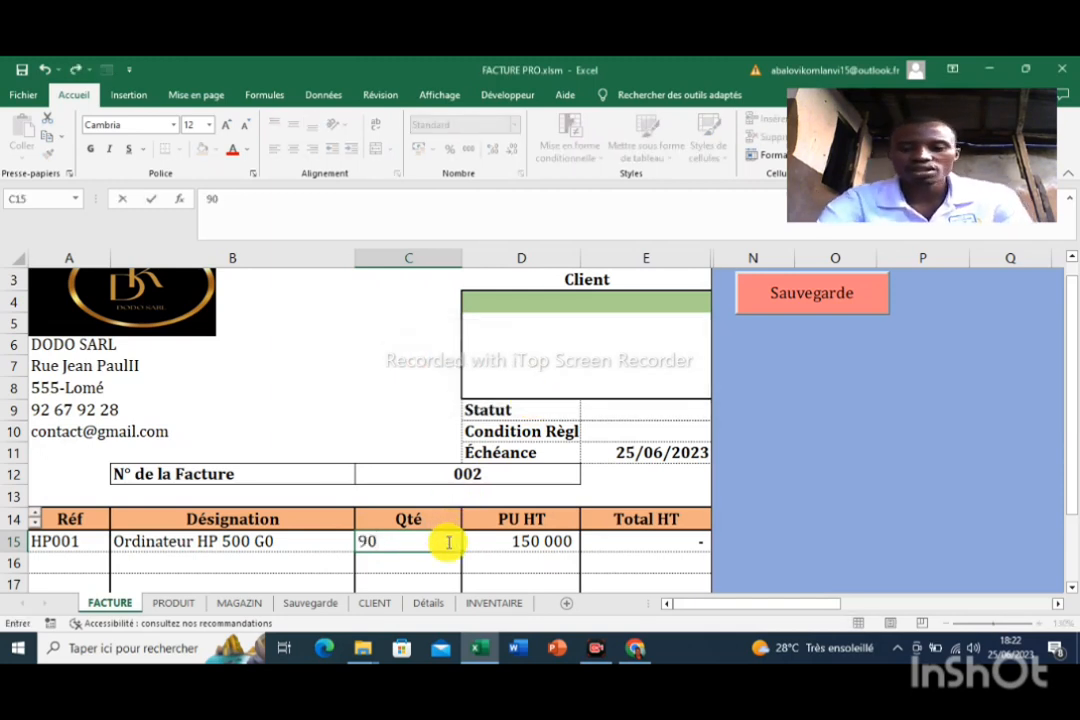
click(447, 541)
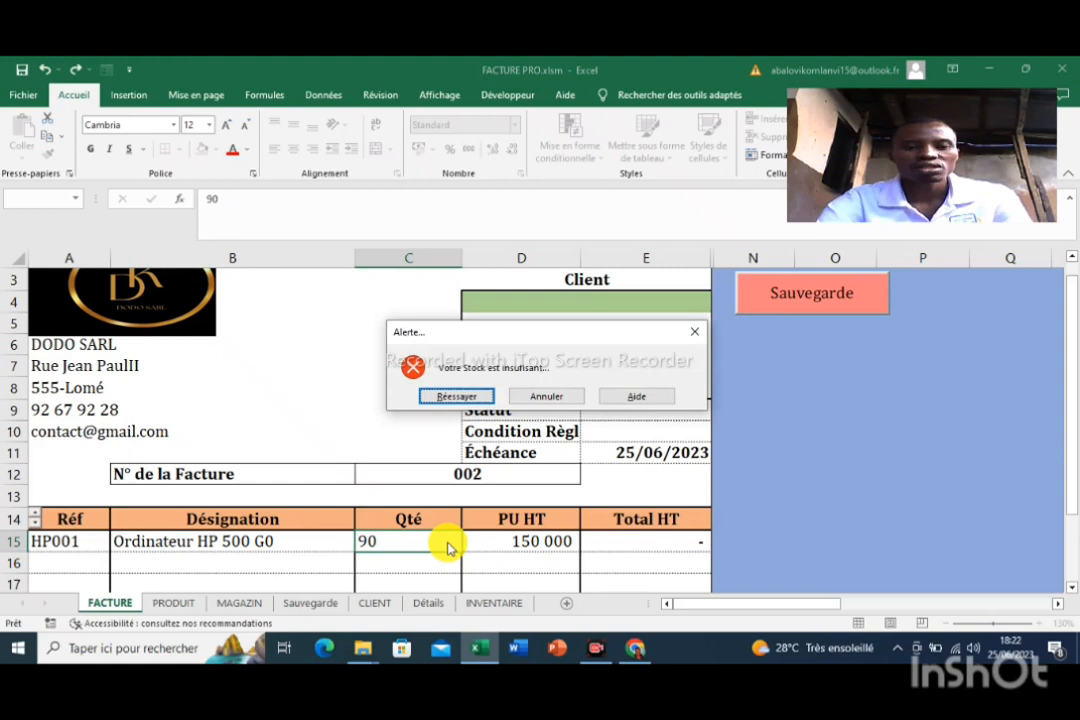
click(545, 397)
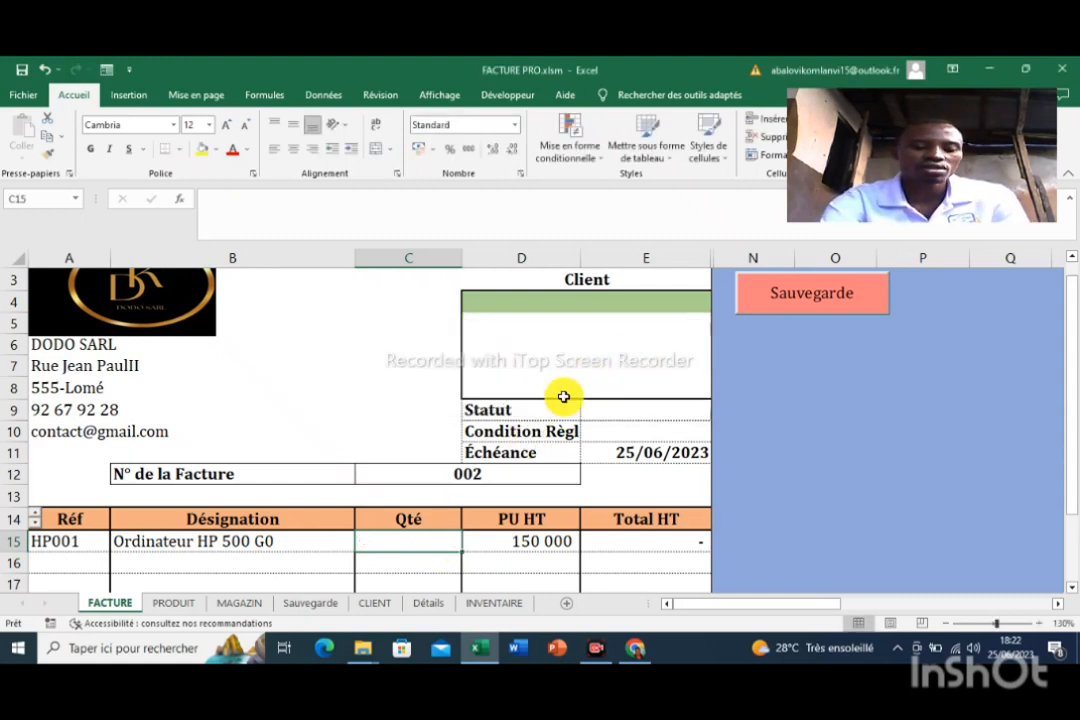
- Set the quantity of HP001 to 89 in cell C15
text(89)
key(Return)
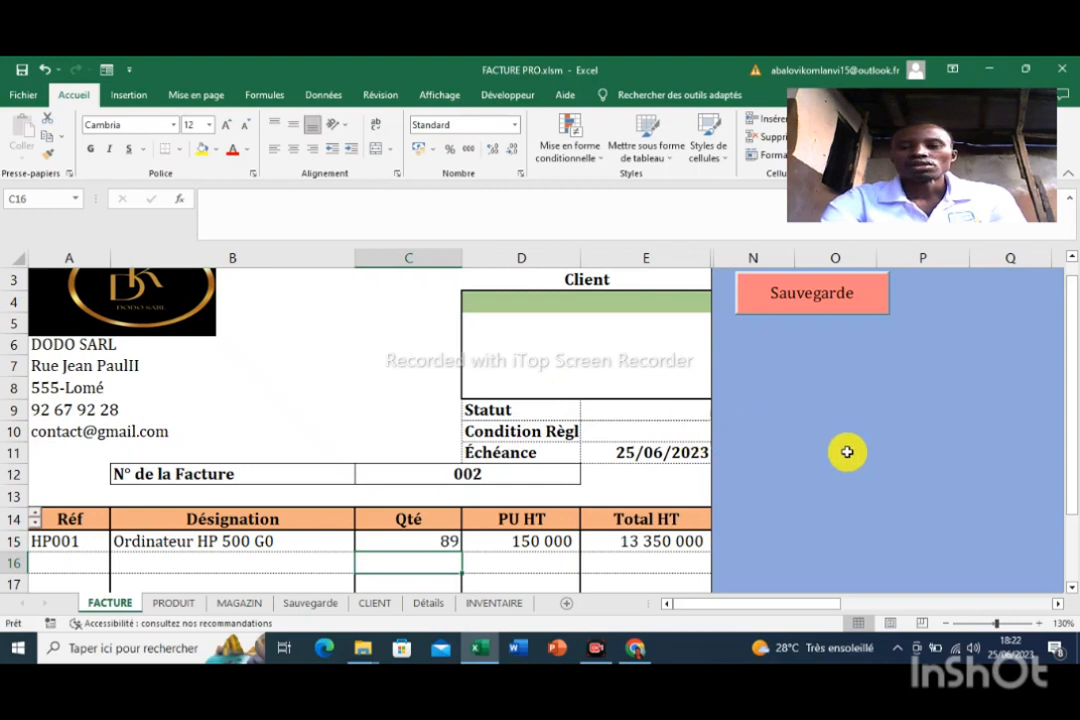
- Choose the first customer in the client list for the new invoice in cell D4
drag(1068, 361, 1068, 333)
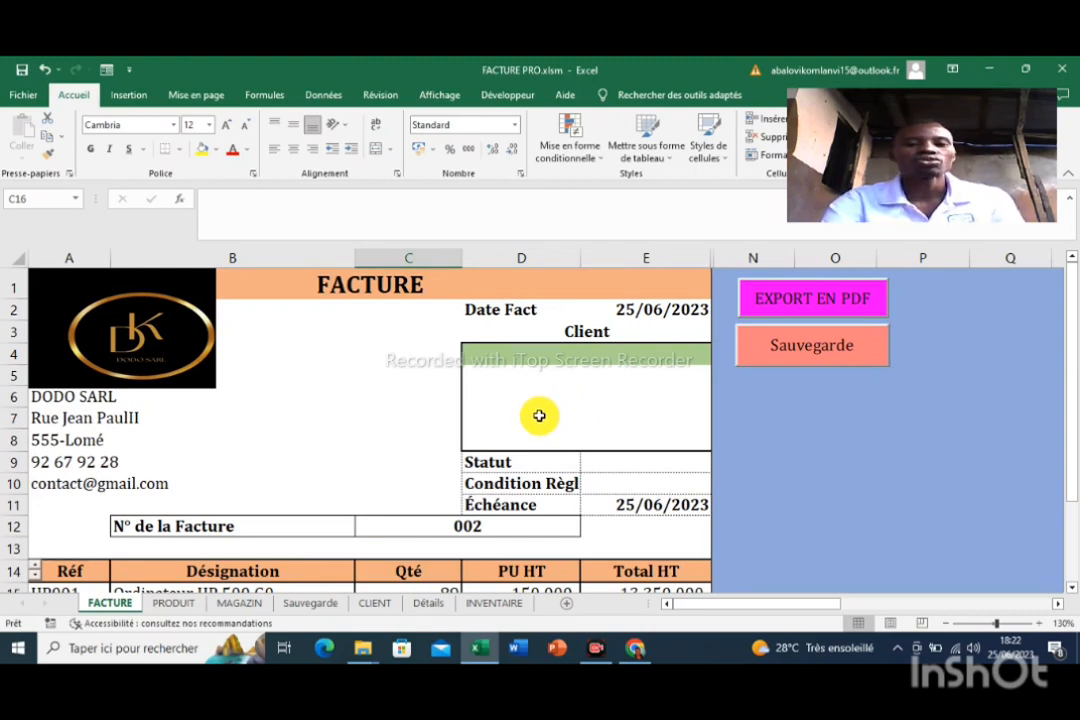
click(520, 358)
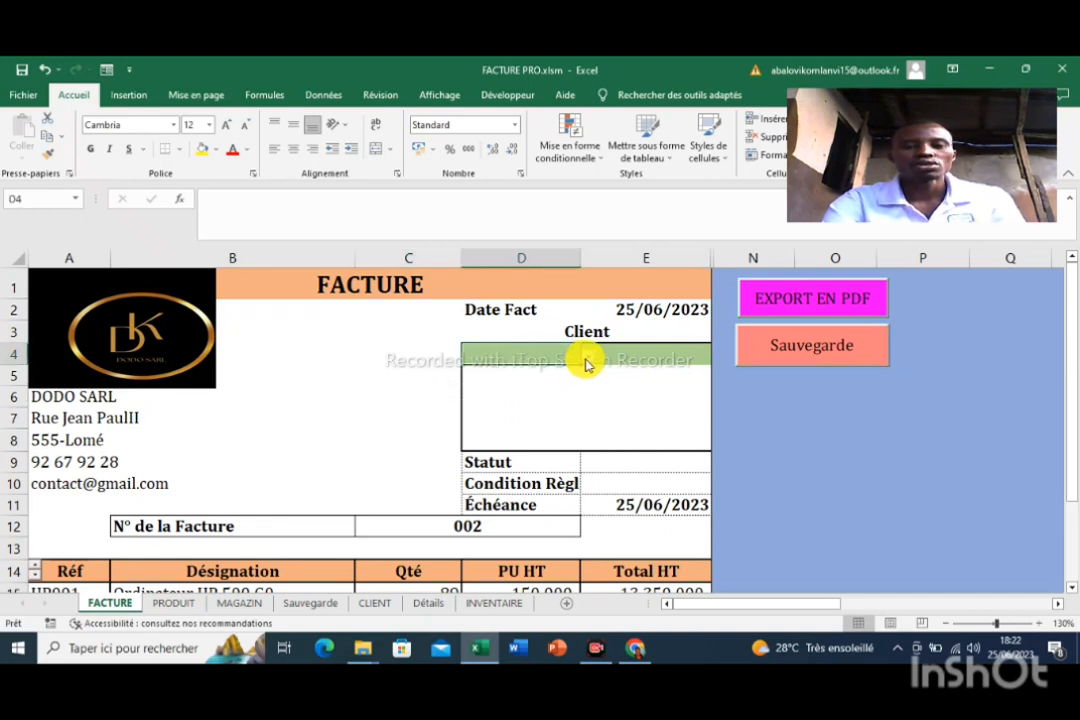
click(587, 363)
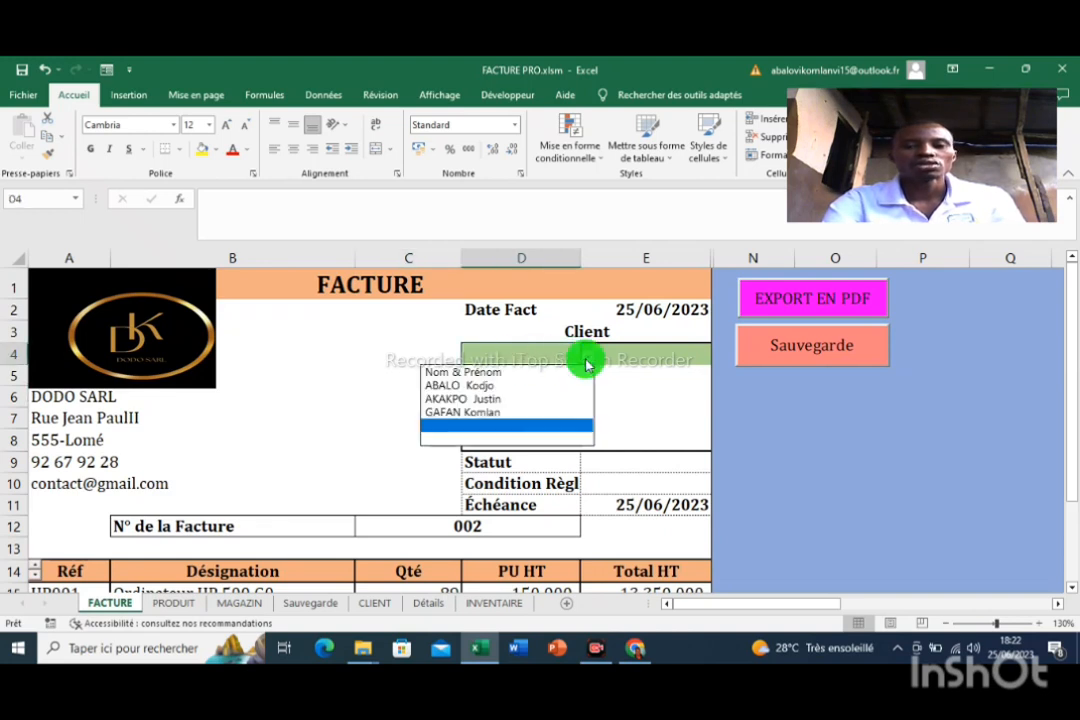
click(494, 386)
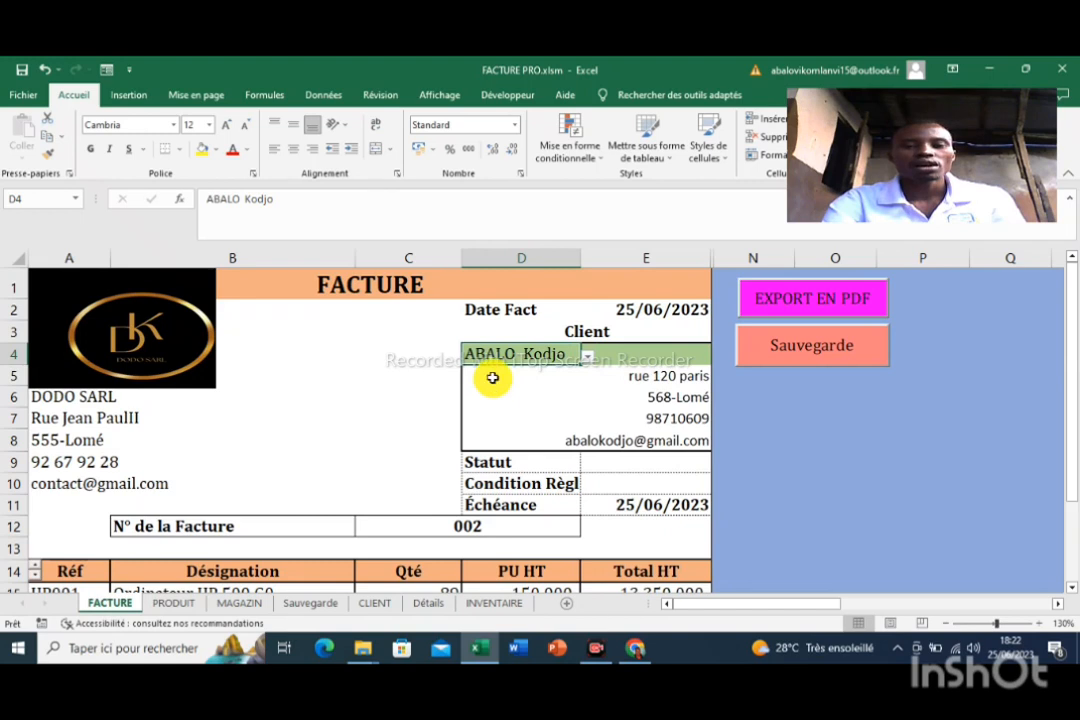